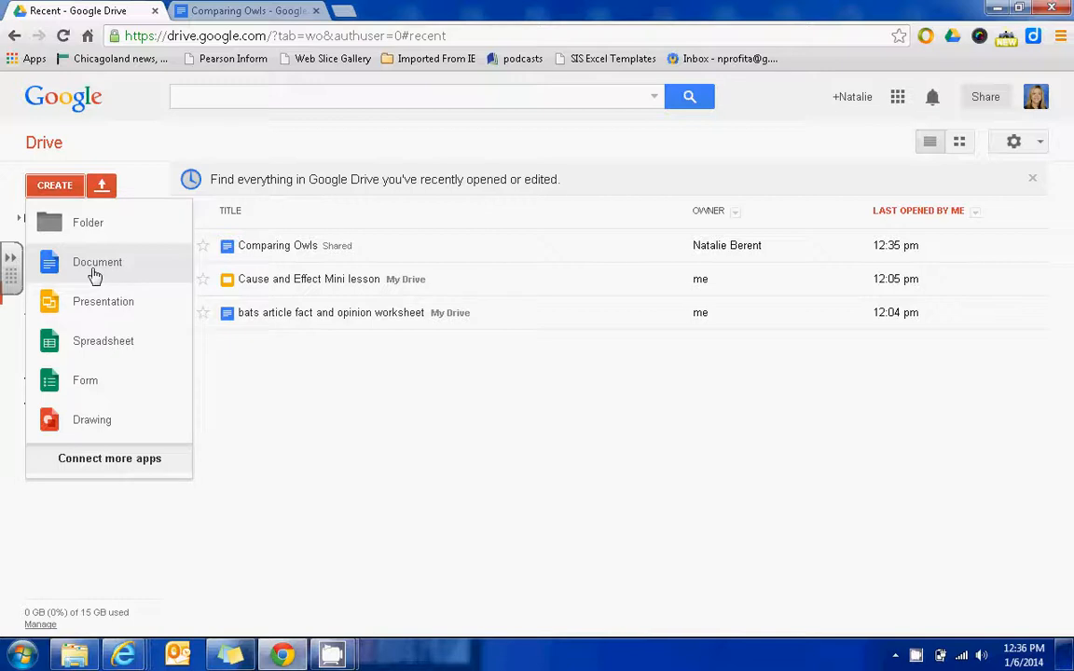
Switch to the open Comparing Owls document and rename it "13 Comparing Owls"
left_click(200, 9)
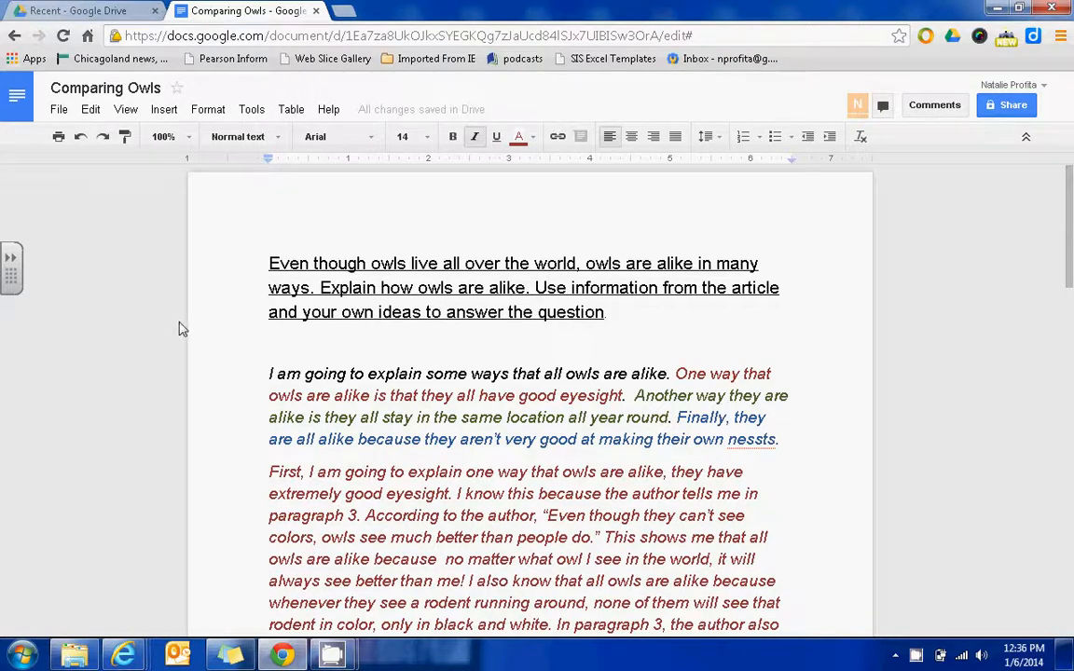
left_click(110, 89)
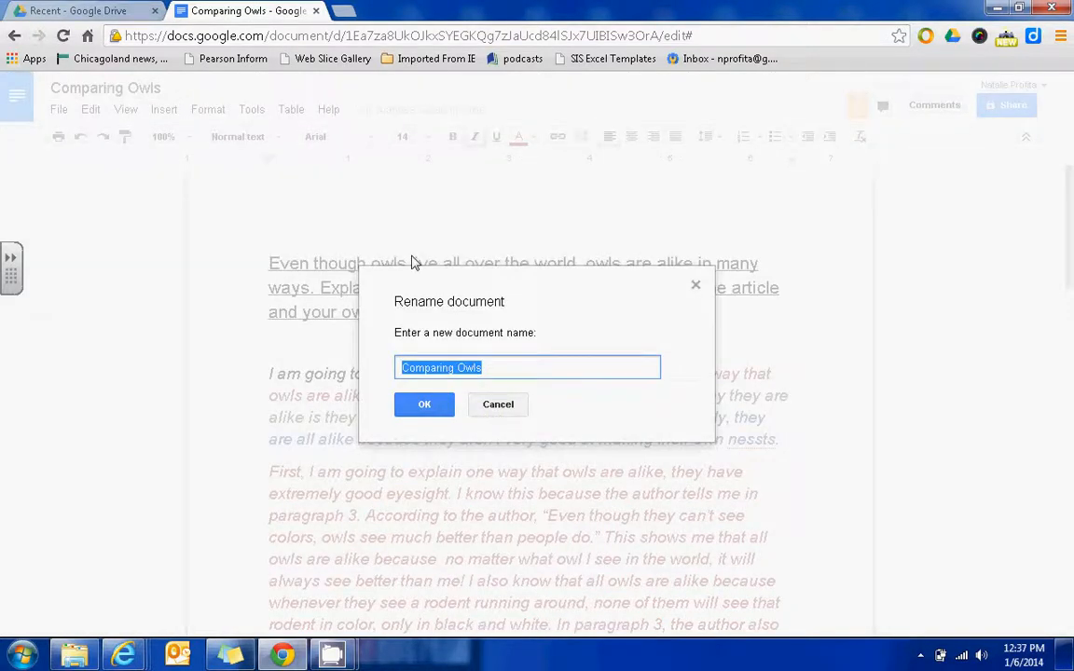
left_click(403, 369)
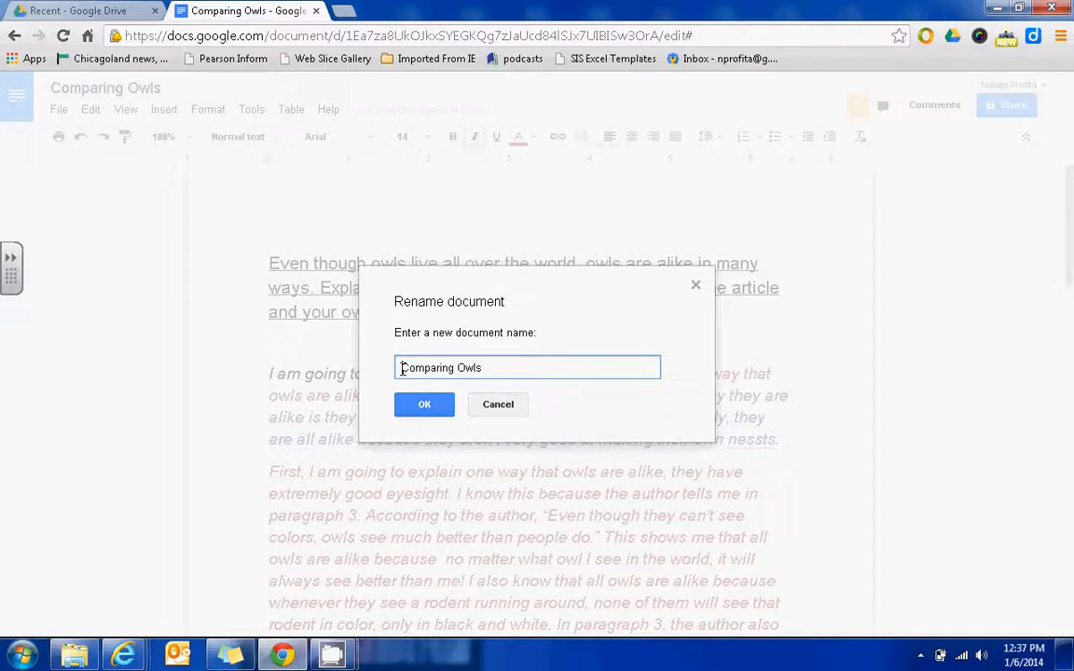
type("13")
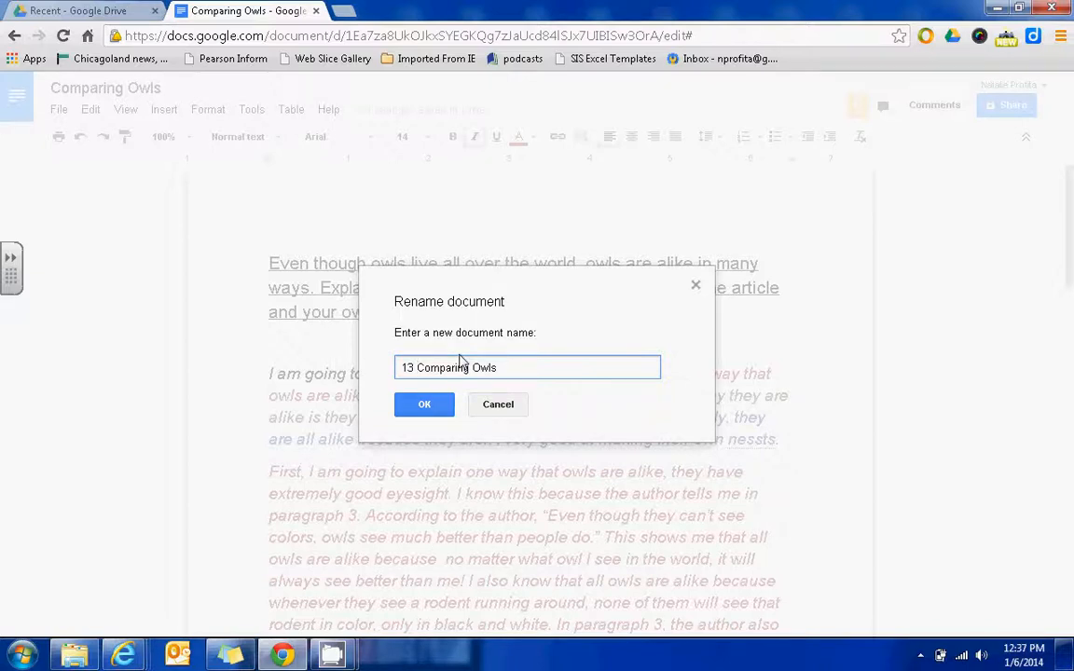
left_click(444, 408)
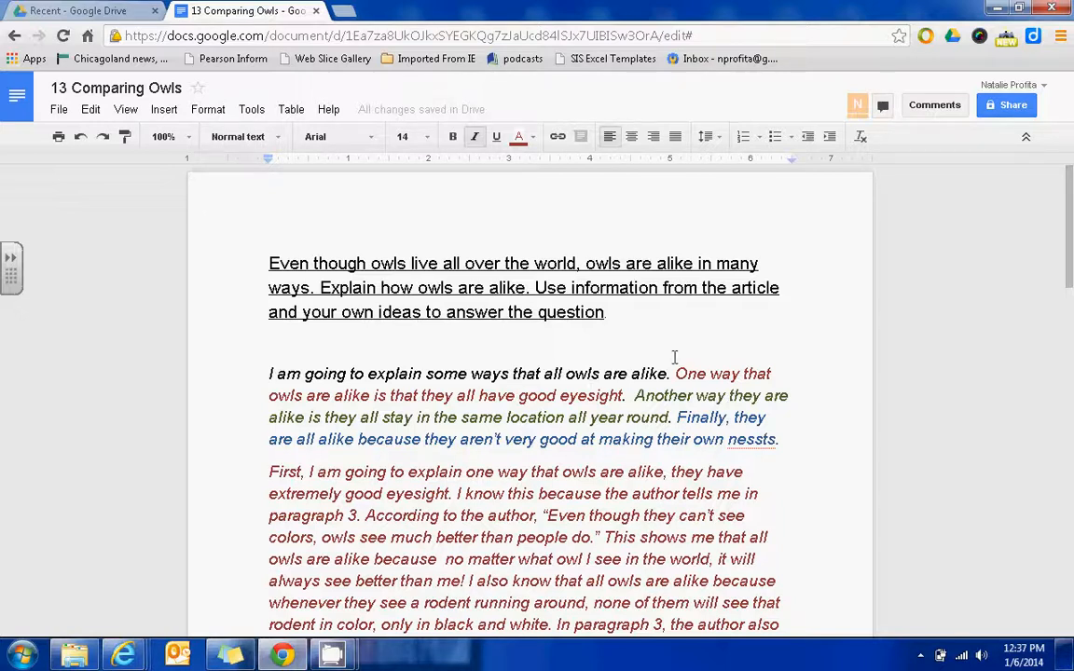
Review the document's sharing settings and the permission levels available for invited people, without inviting anyone
left_click(1002, 104)
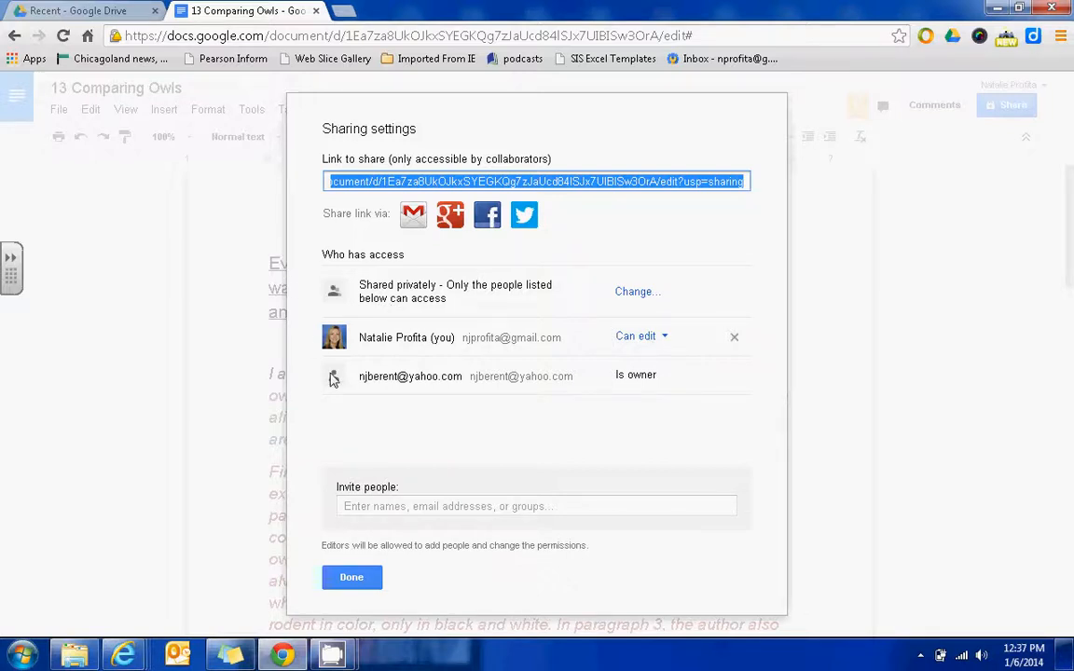
left_click(369, 509)
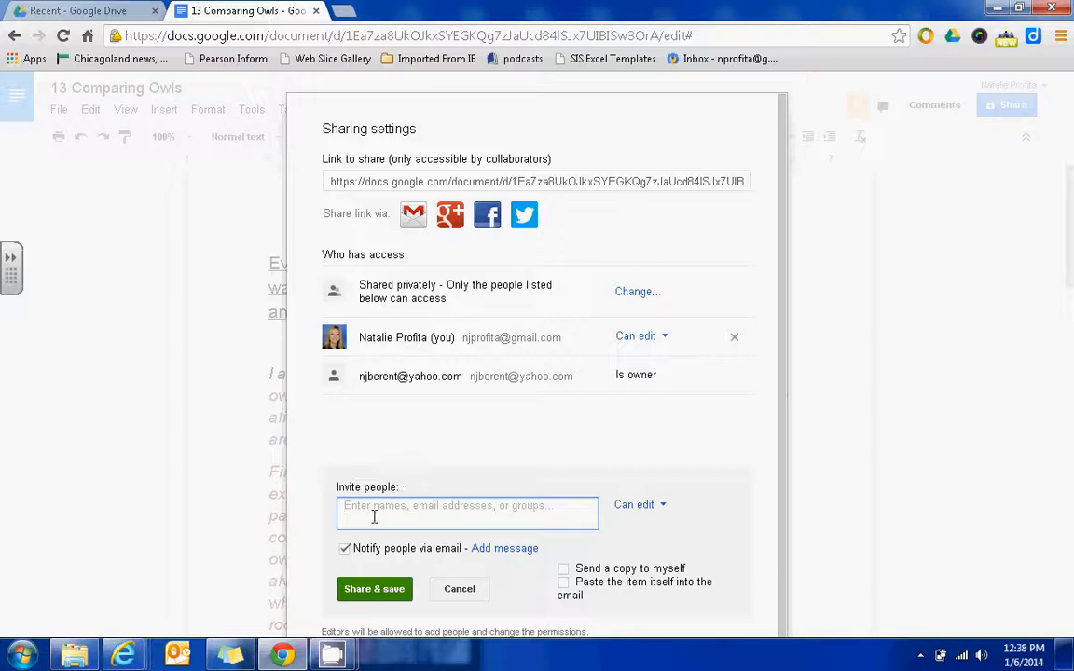
left_click(640, 509)
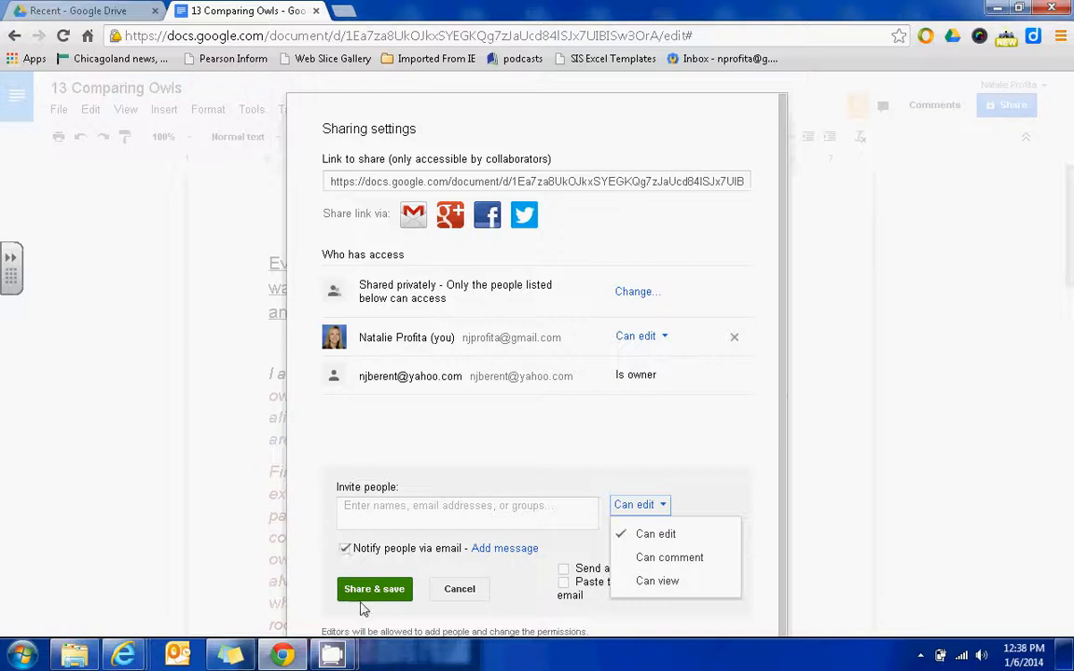
left_click(453, 590)
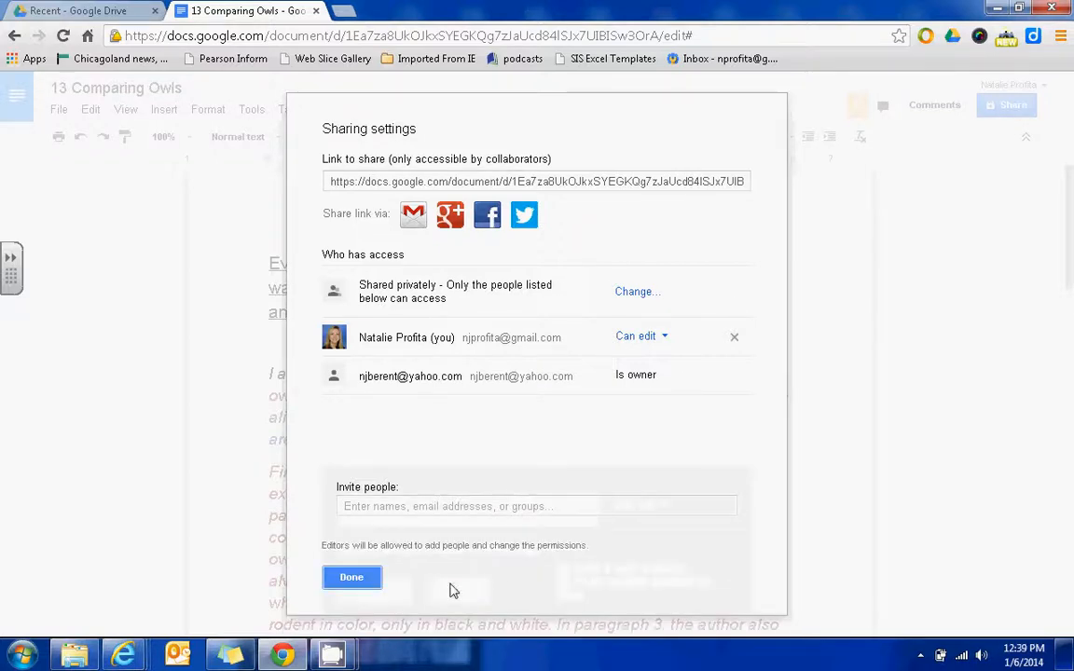
left_click(350, 580)
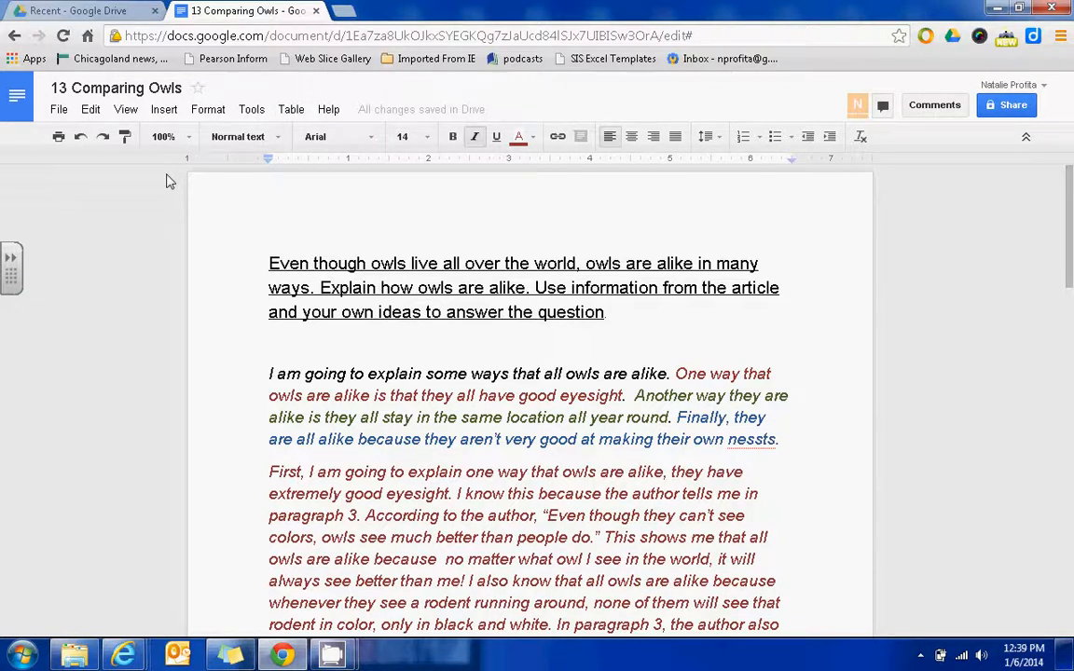
Examine the options for making a copy of the document, and leave without creating one
left_click(59, 110)
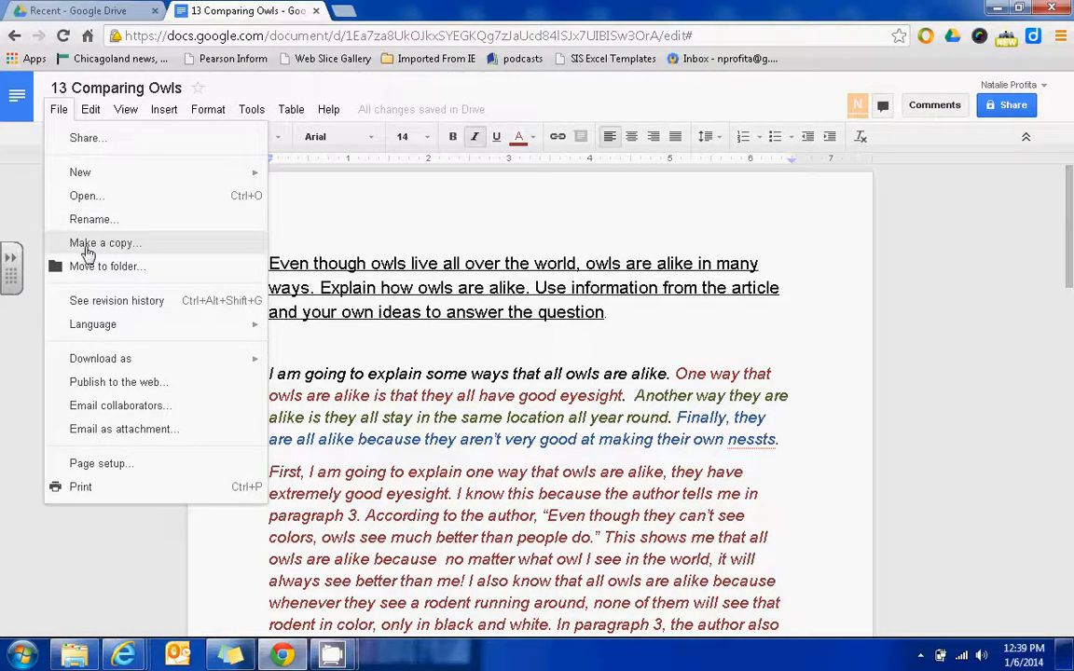
left_click(87, 244)
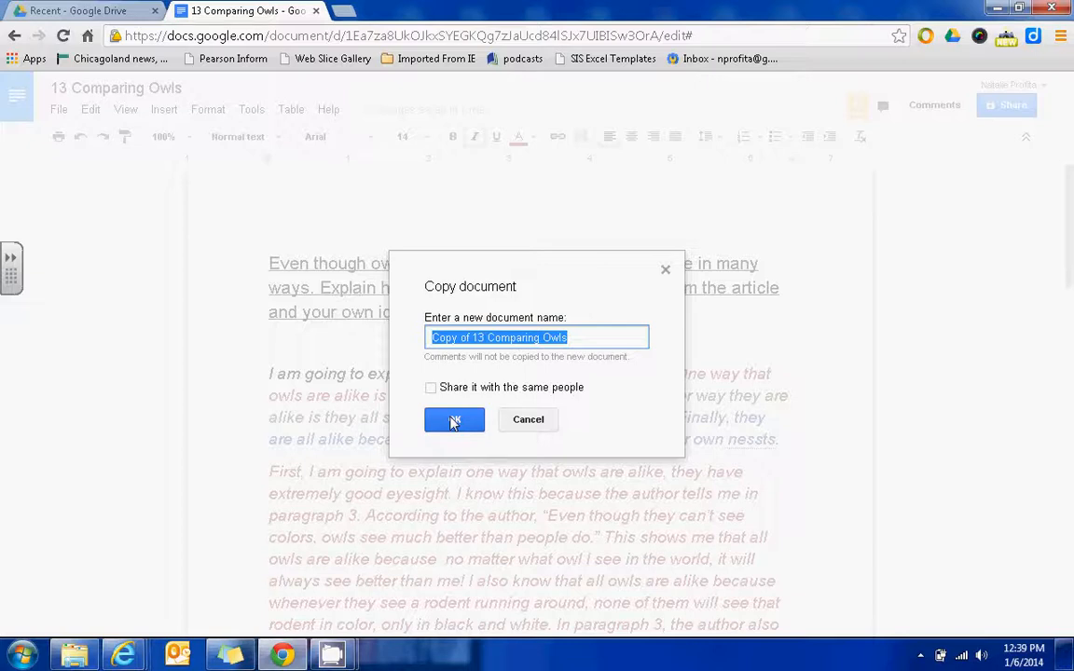
left_click(528, 420)
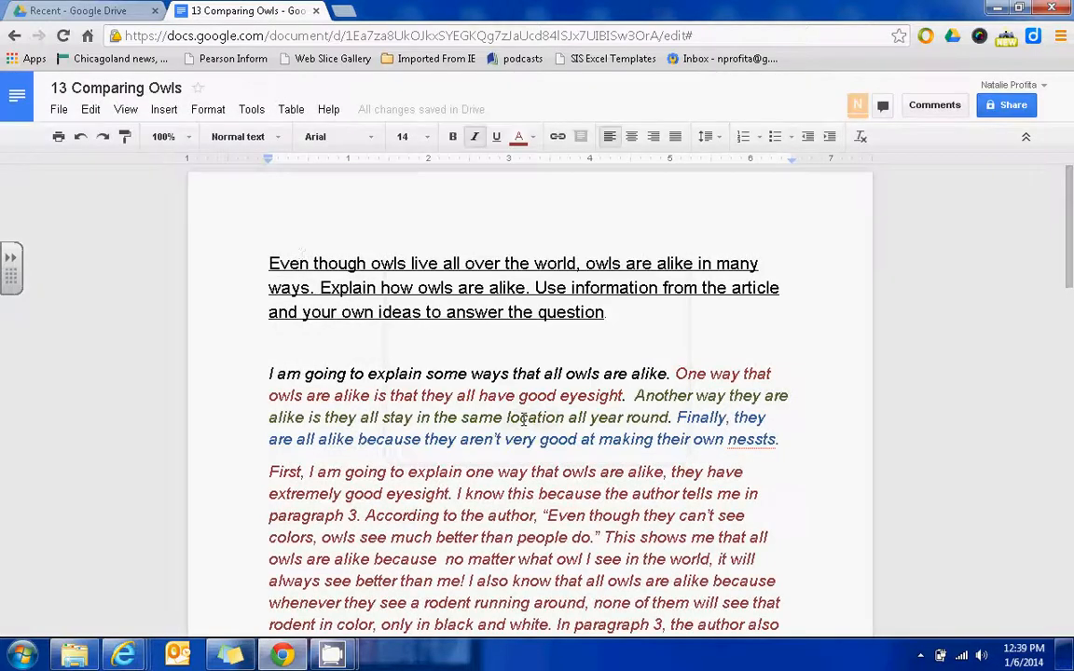
Open the document's collaborator chat, look at the available emoticons, and close the chat without sending a message
left_click(885, 110)
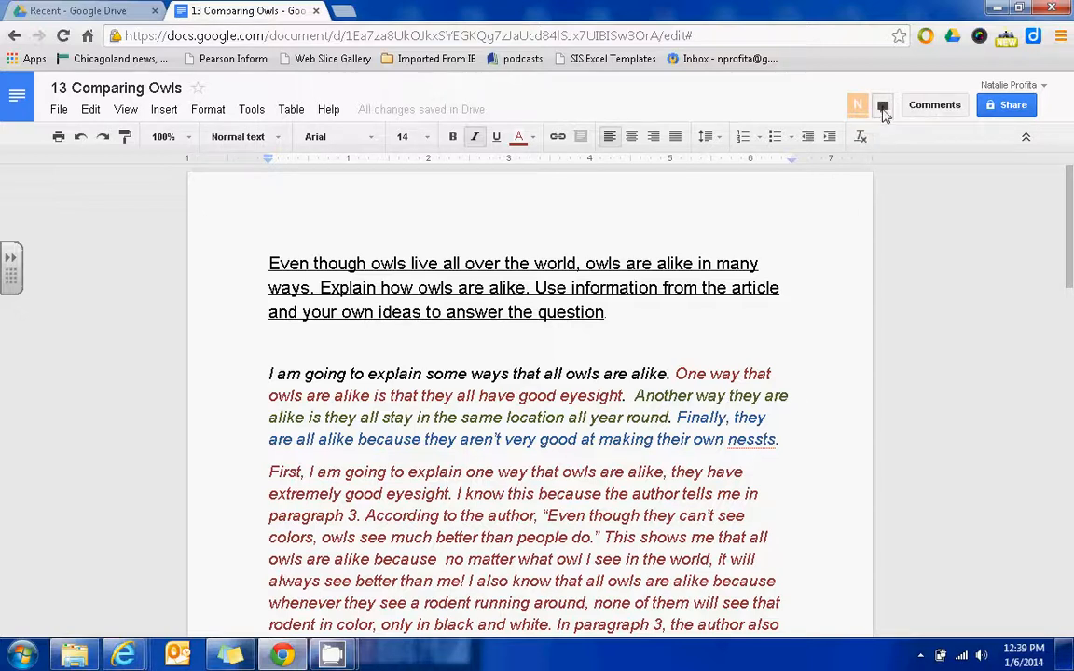
left_click(882, 113)
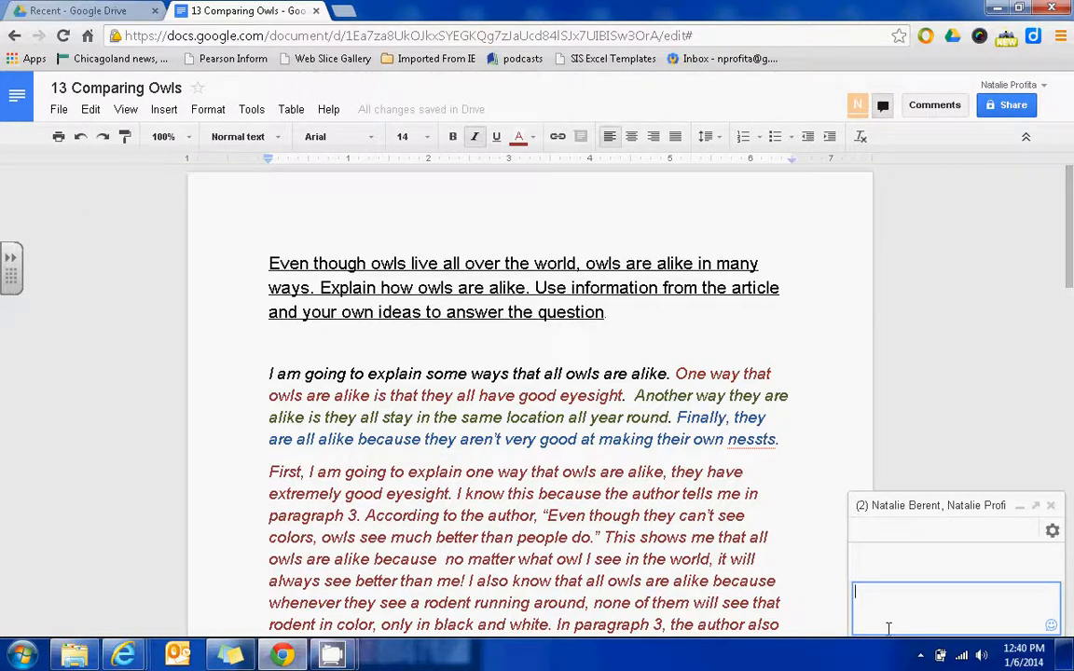
left_click(1051, 626)
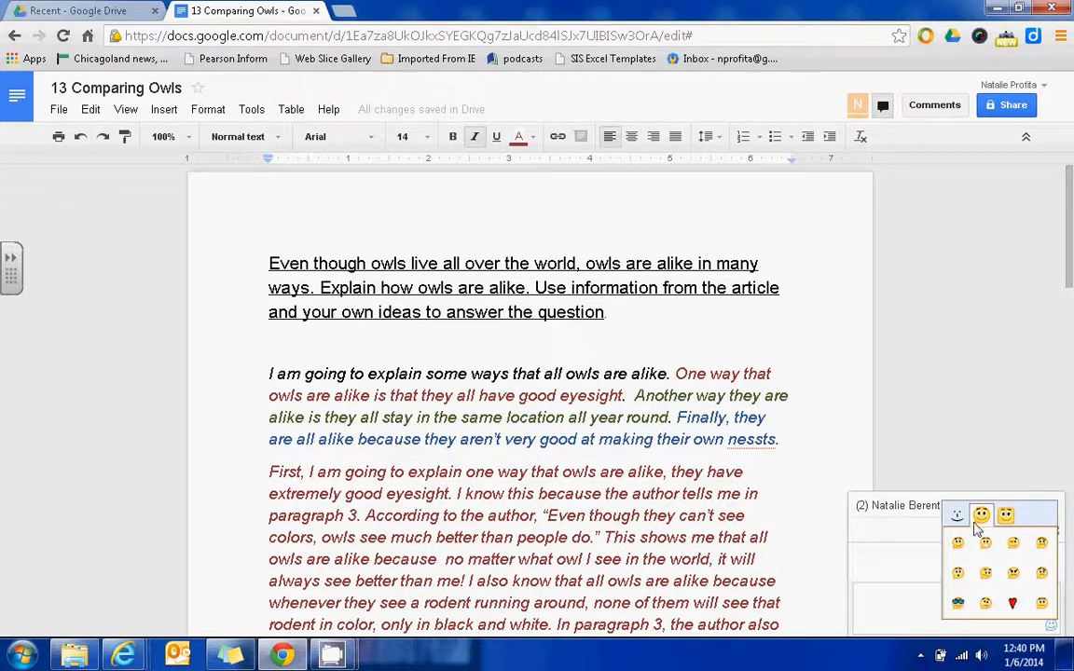
left_click(877, 609)
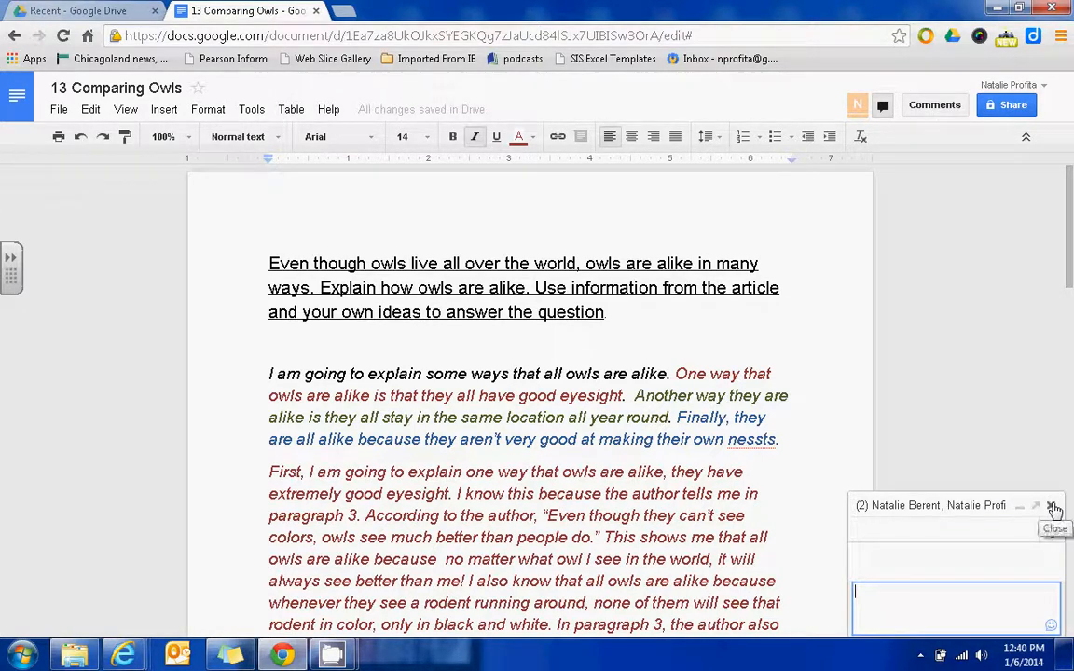
left_click(1054, 505)
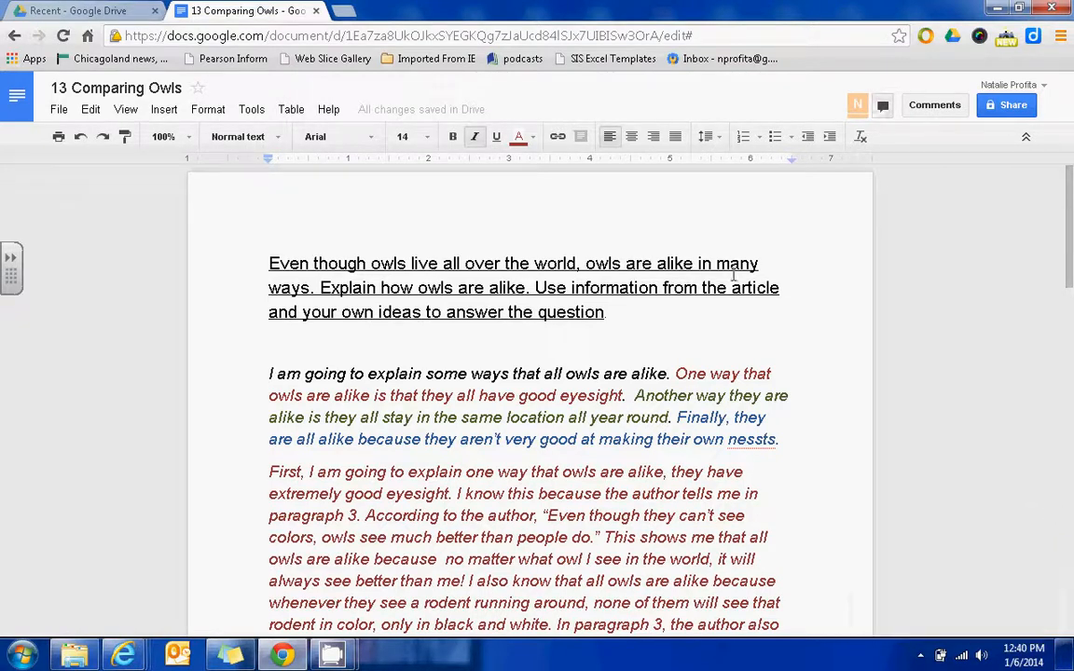
Check the My Drive destinations for moving the document to a folder, and cancel the move
left_click(60, 110)
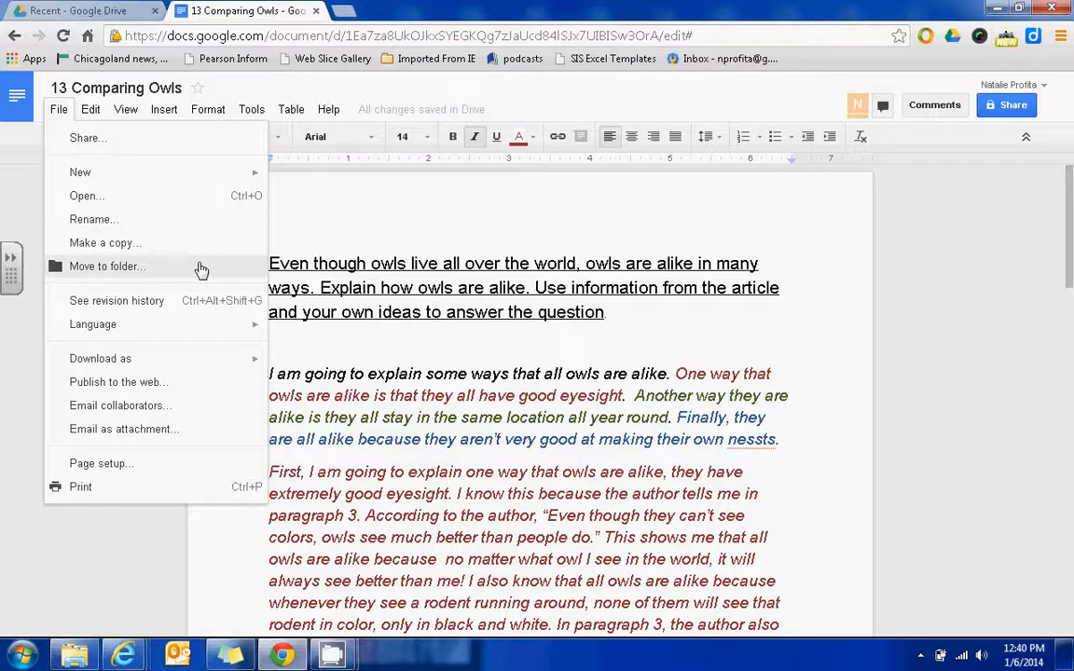
left_click(102, 271)
left_click(389, 250)
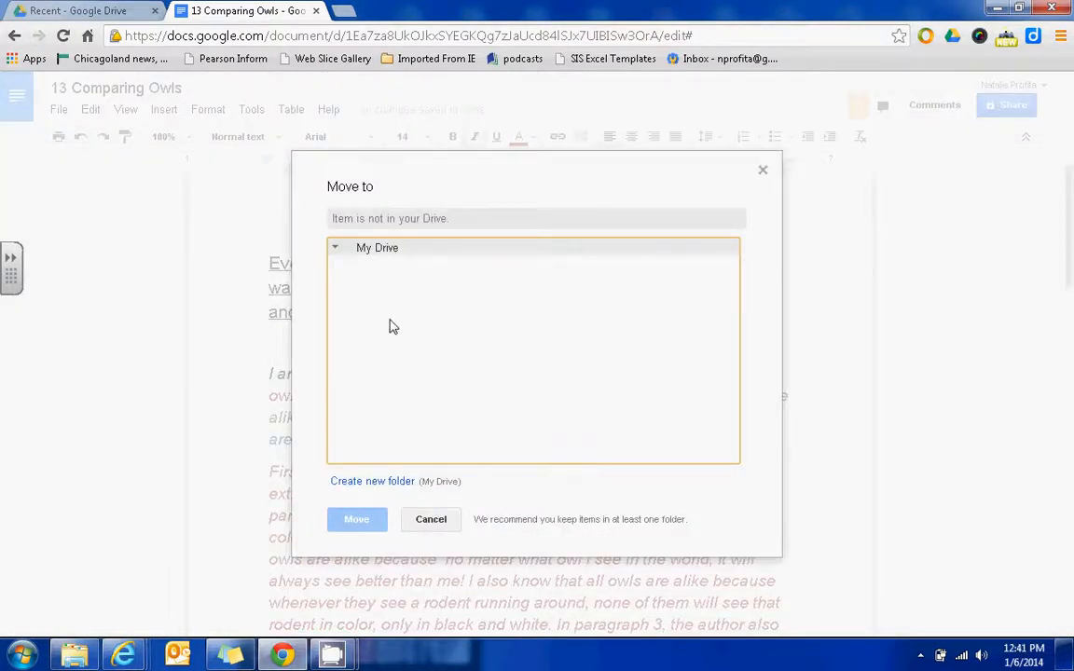
left_click(436, 521)
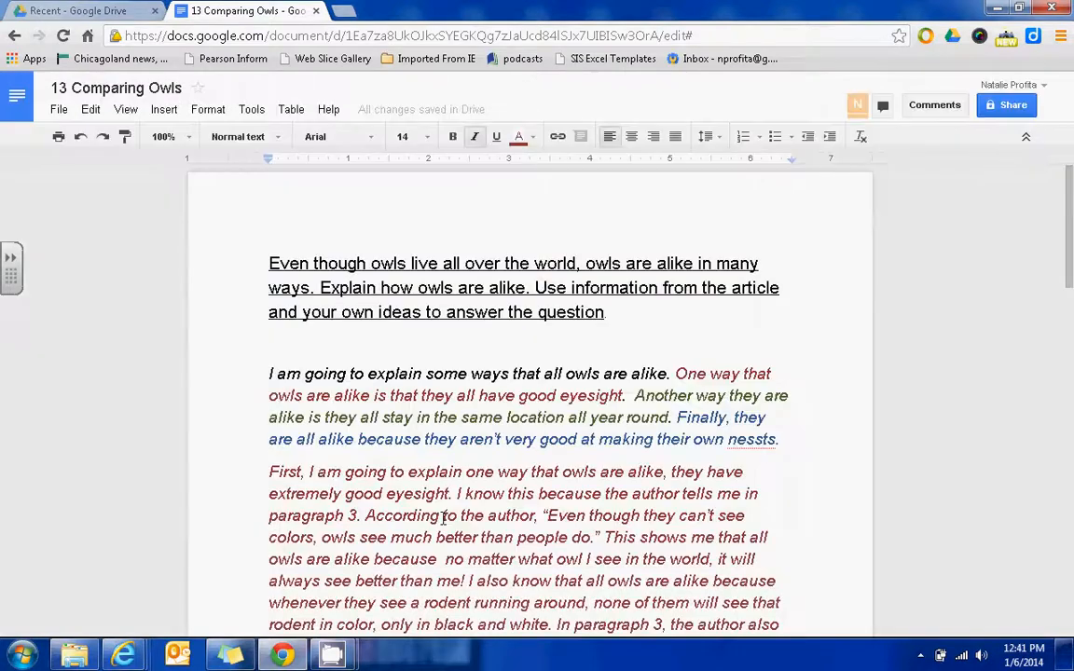
Open the document's revision history and examine each collaborator's color-coded changes in the 12:02 PM revision
left_click(59, 112)
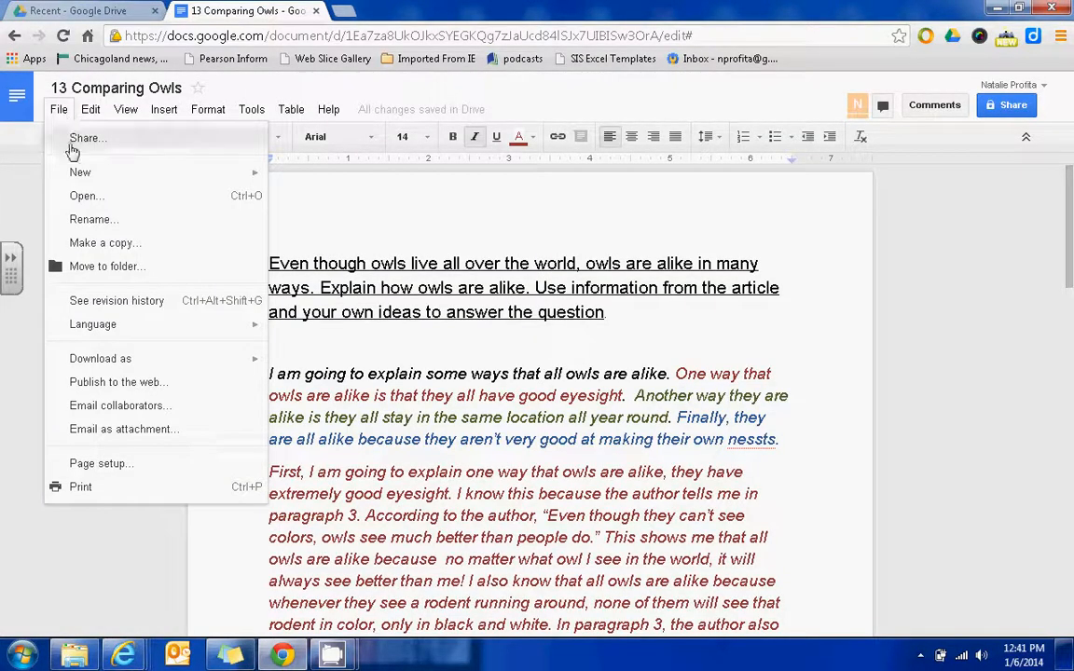
mouse_move(90, 313)
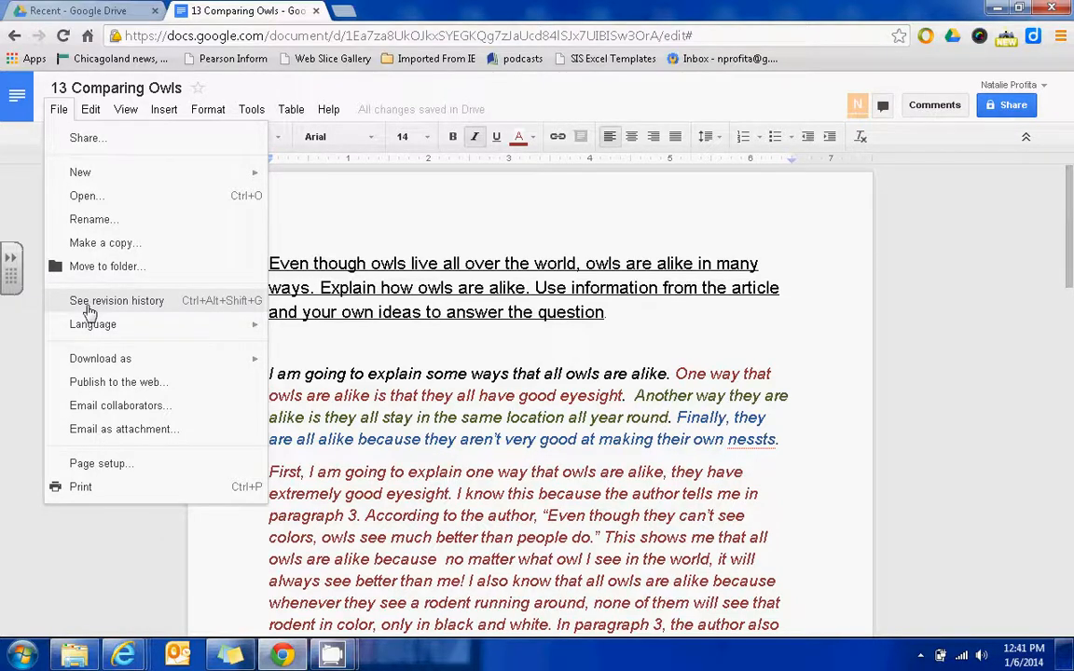
left_click(90, 301)
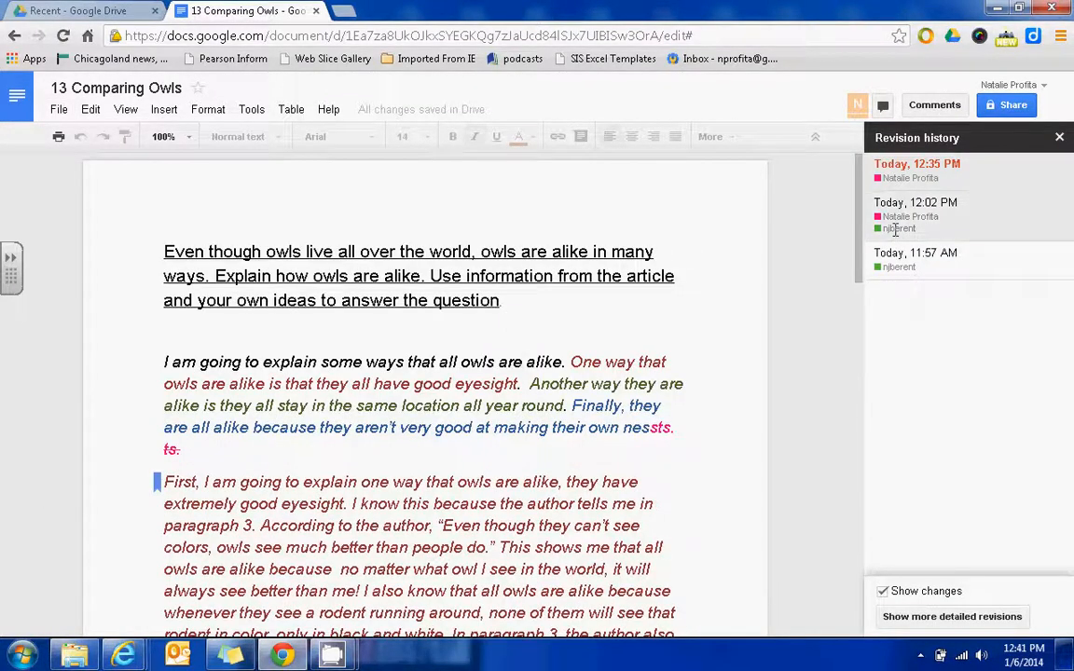
left_click(928, 222)
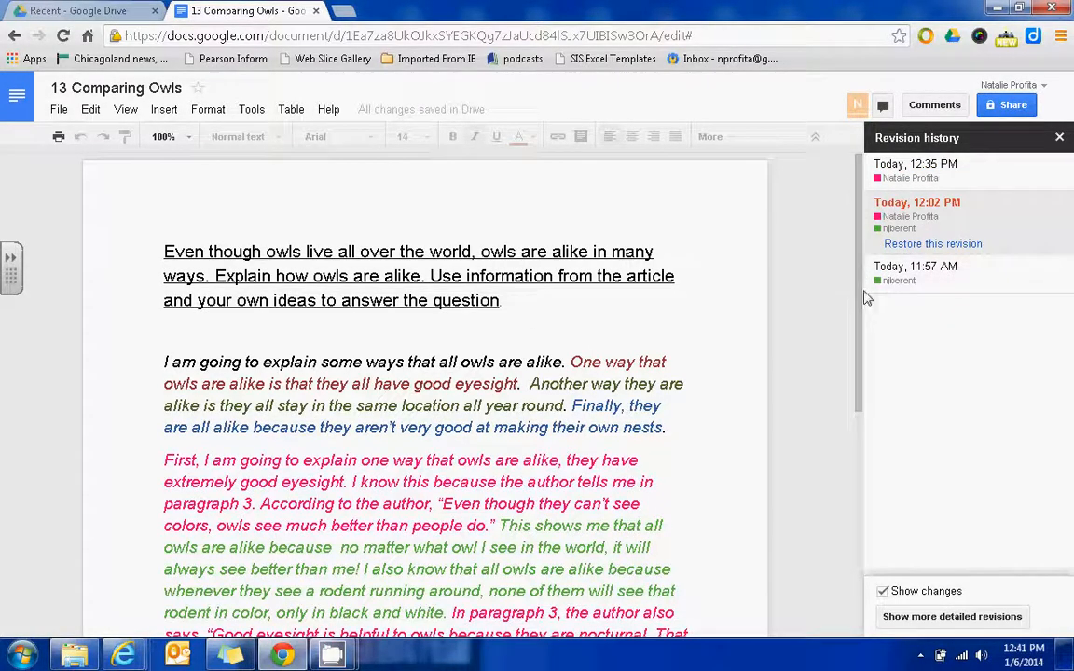
left_click_drag(862, 307, 839, 441)
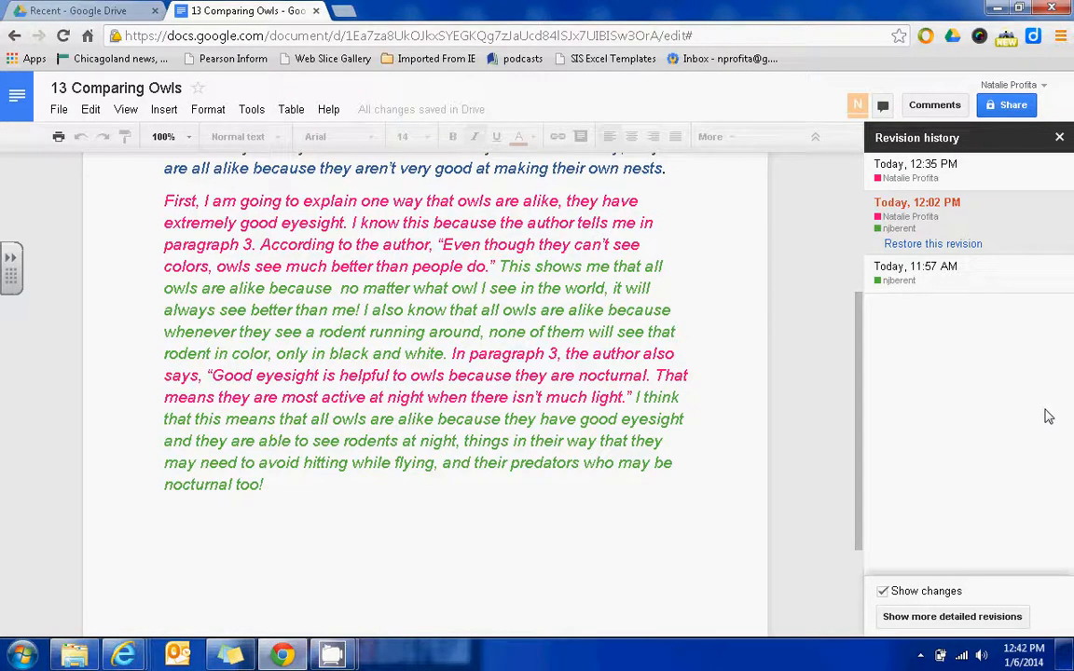
Show more detailed revisions, view the 12:01 PM and an 11:57 AM version, and close the history without restoring any
left_click(950, 622)
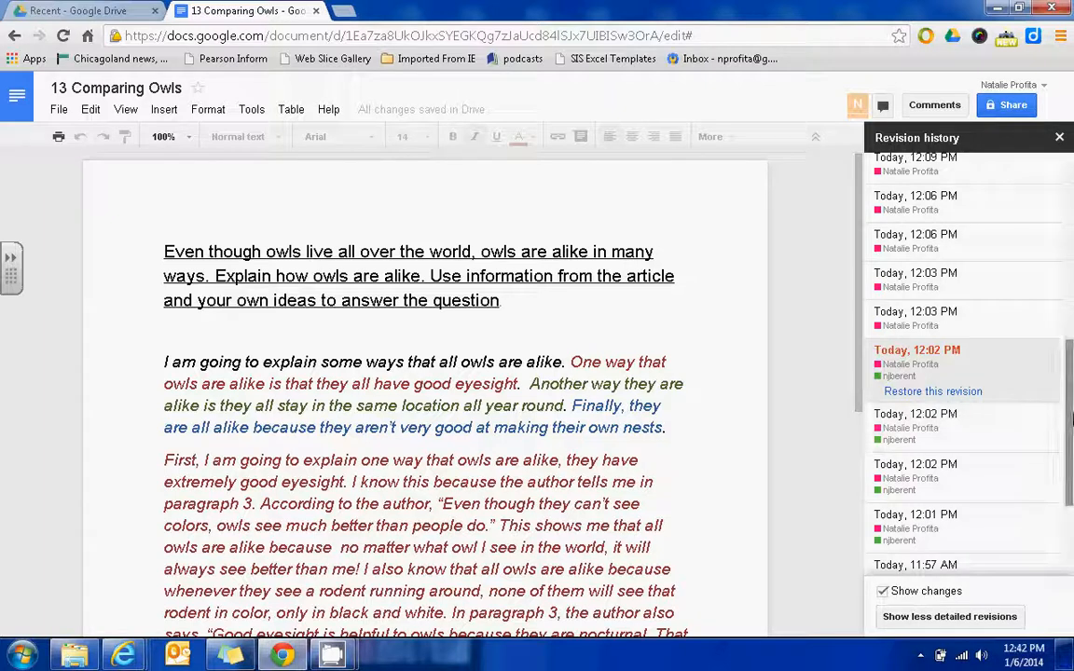
left_click_drag(1073, 416, 1073, 477)
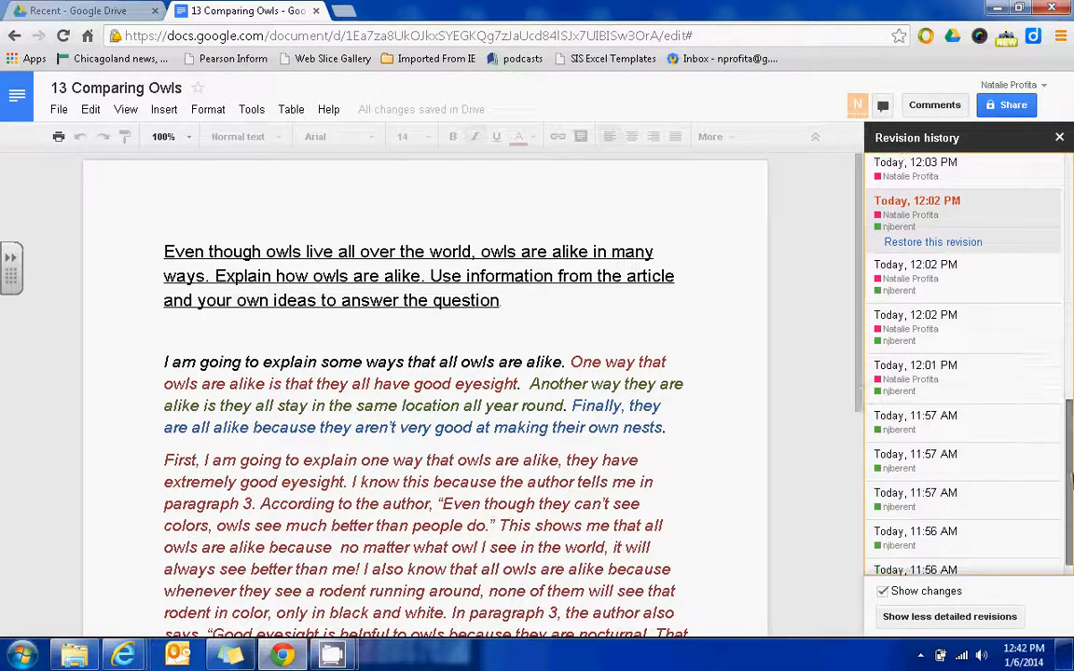
left_click(909, 342)
left_click(903, 373)
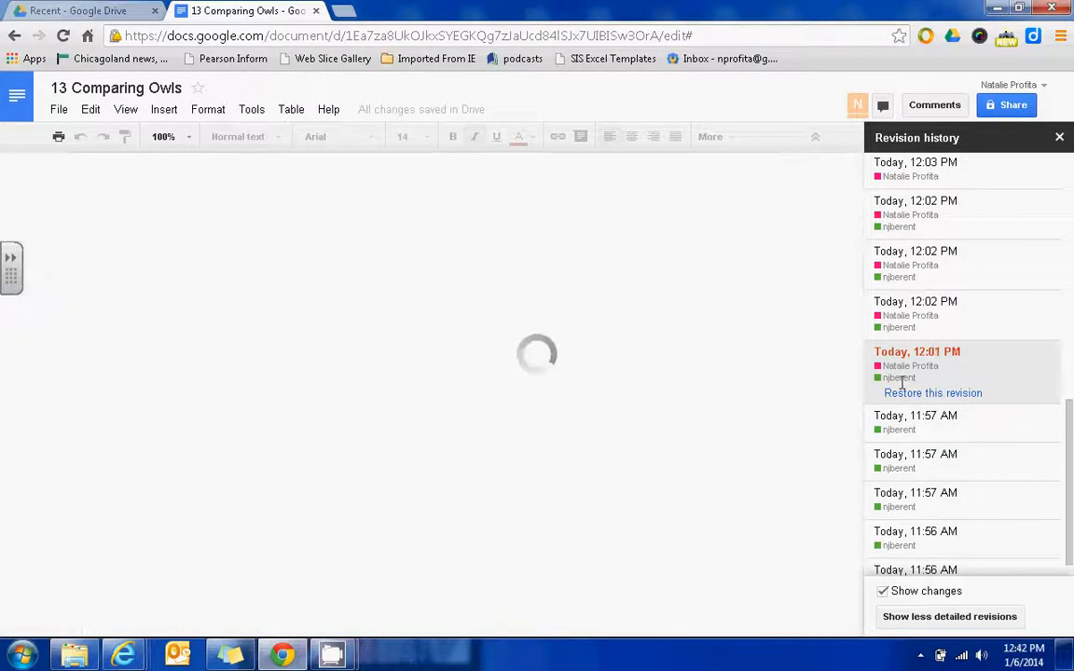
left_click(902, 461)
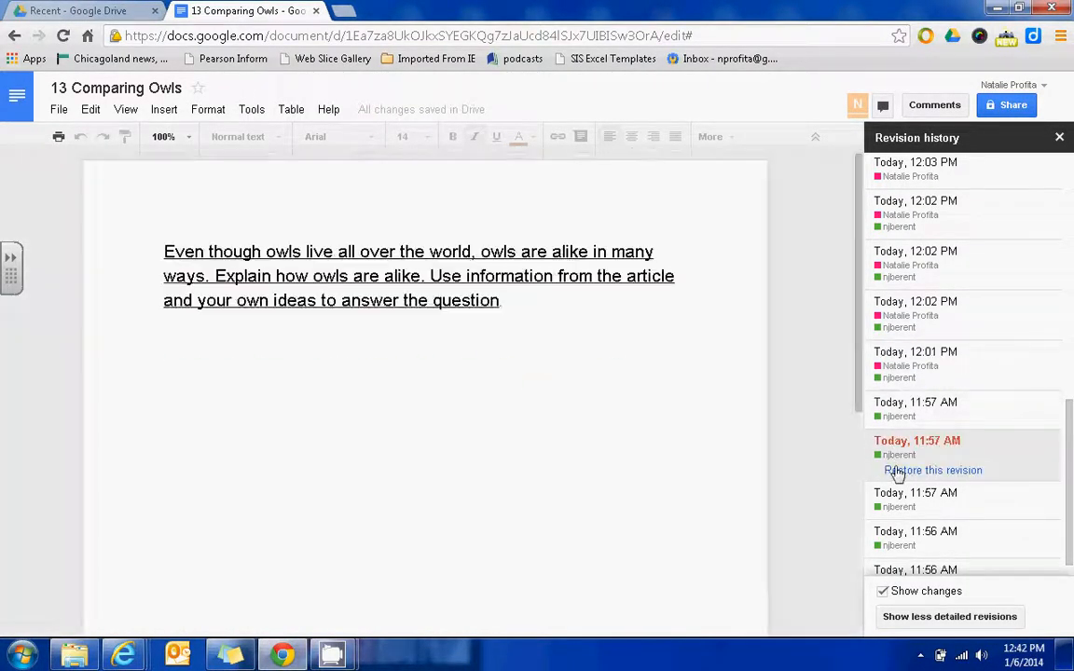
left_click(1059, 137)
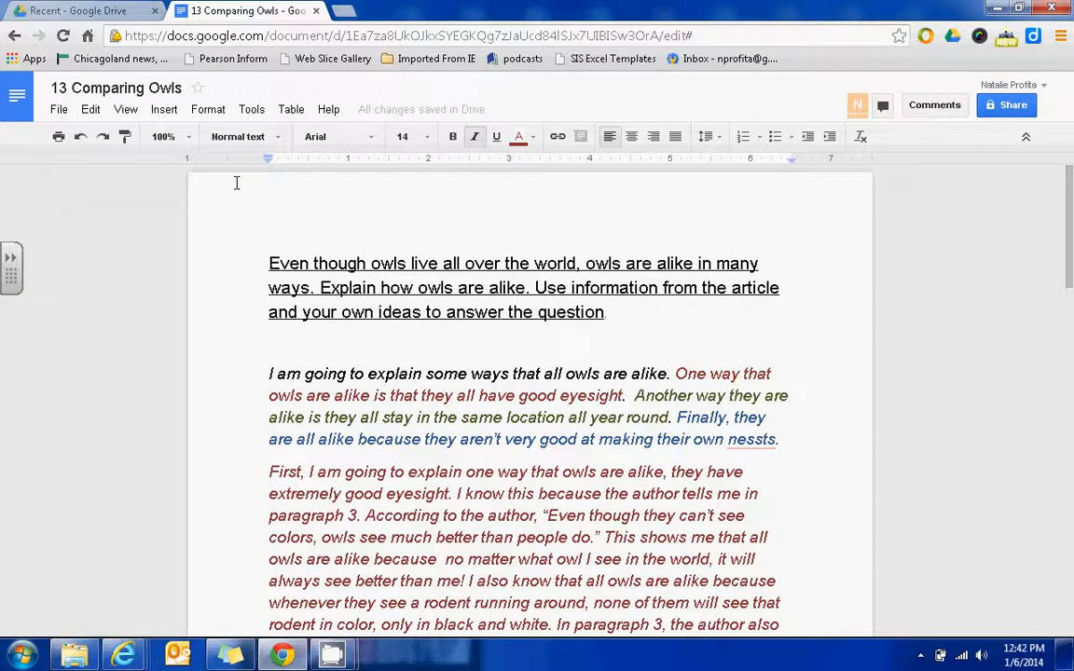
Look through the file formats offered for downloading the document, such as Microsoft Word and PDF
left_click(57, 110)
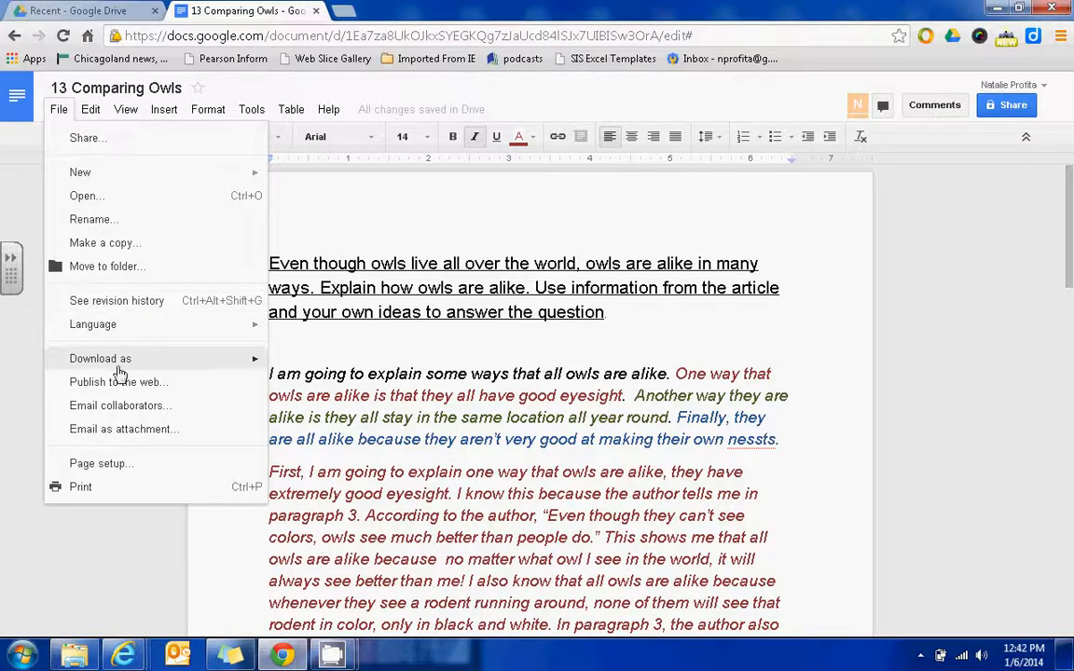
mouse_move(119, 369)
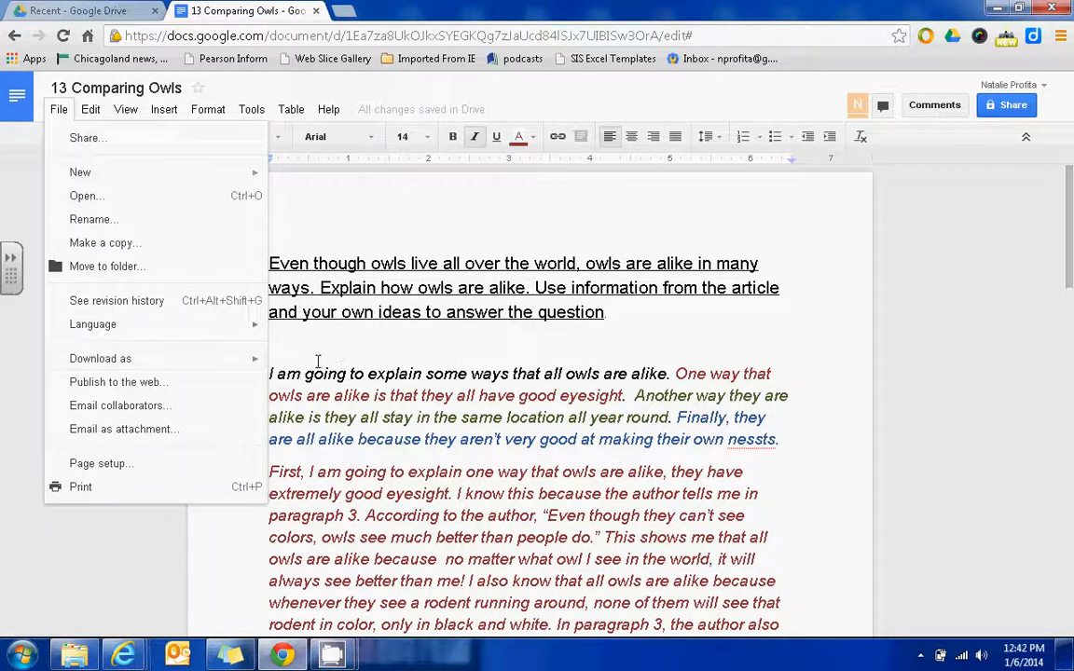
mouse_move(256, 359)
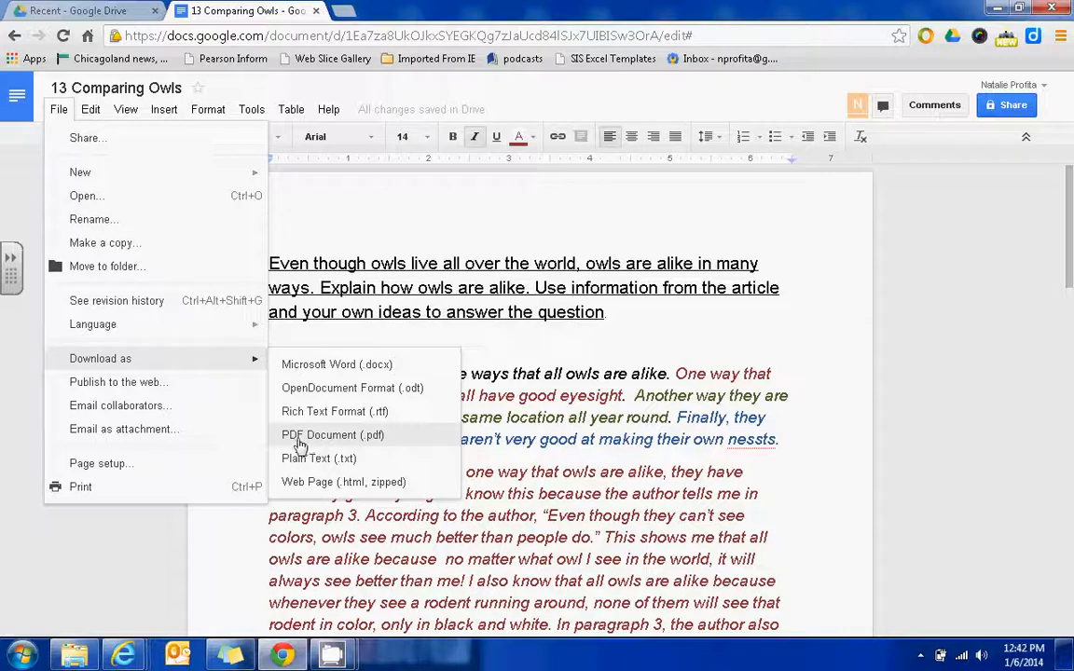
Open the message form for emailing the document's collaborators, check its message field, and cancel without sending
left_click(183, 408)
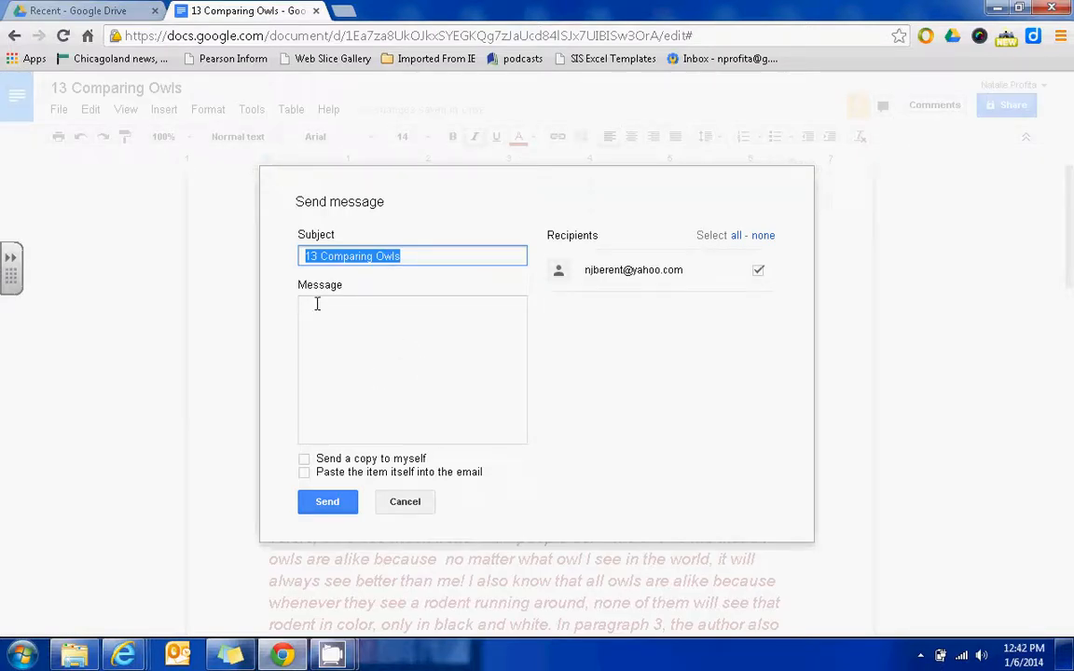
left_click(343, 325)
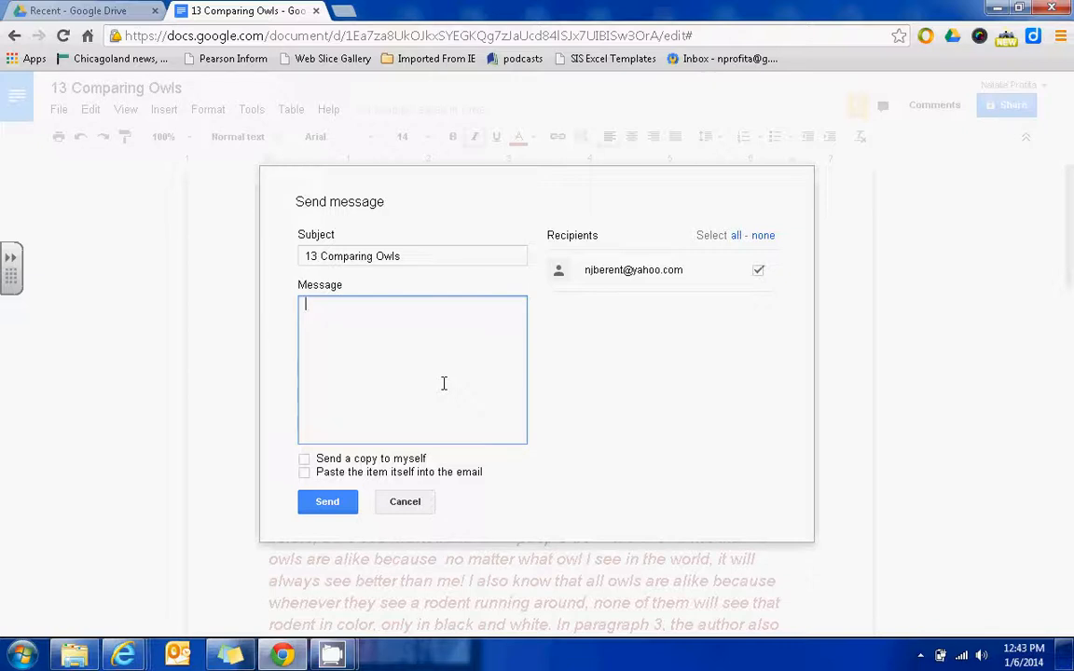
left_click(401, 507)
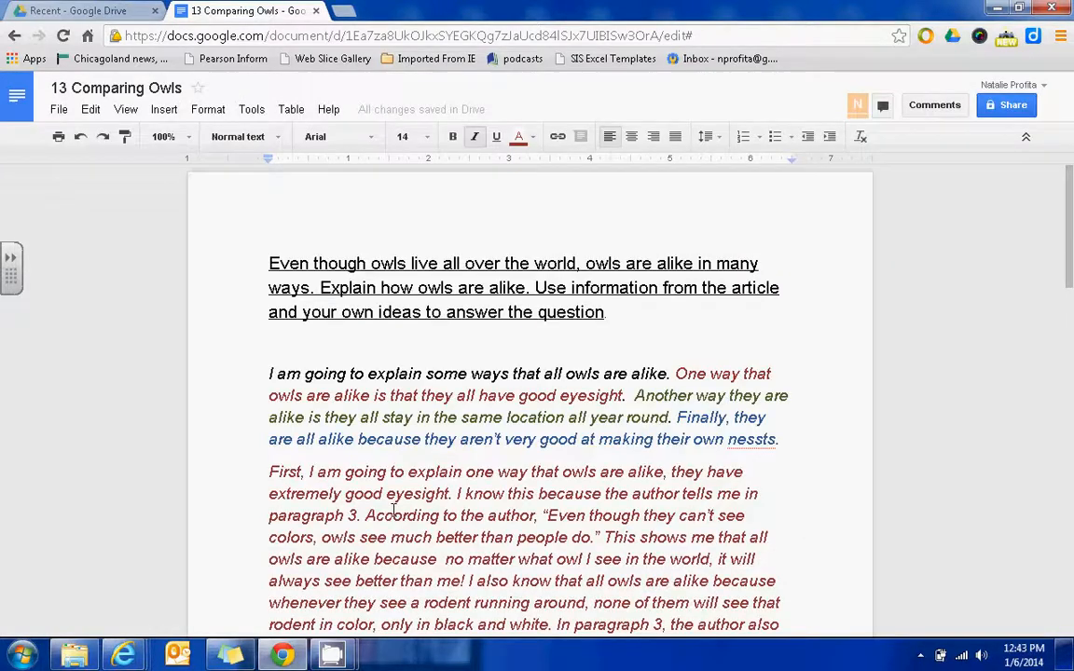
Open the form for emailing the document as an attachment, check its recipient and message fields, and cancel it
left_click(58, 110)
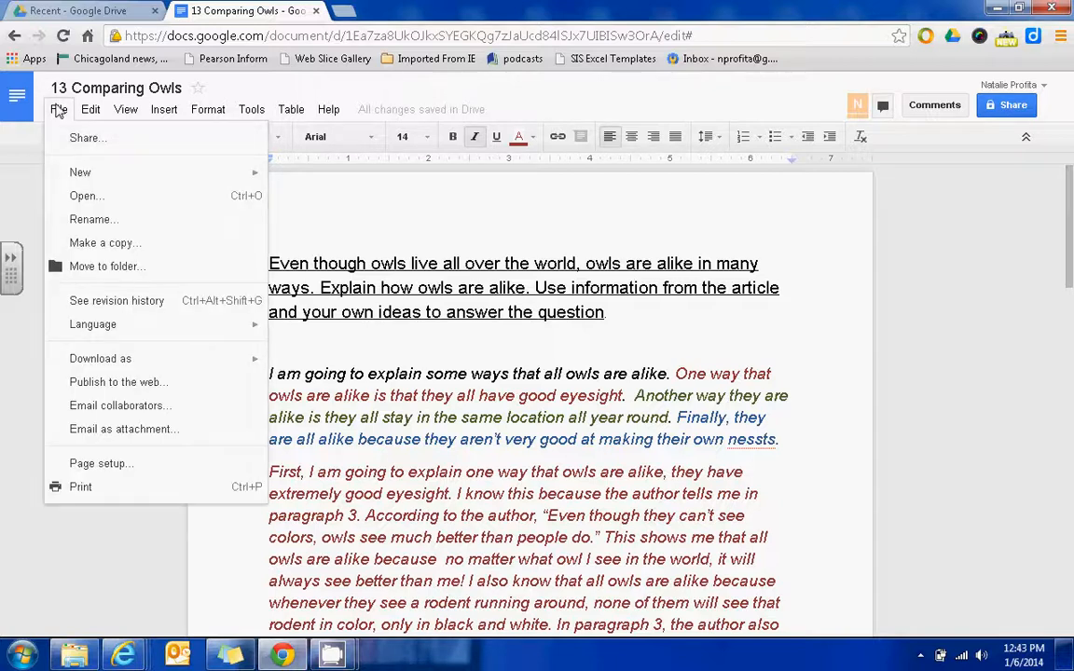
left_click(119, 431)
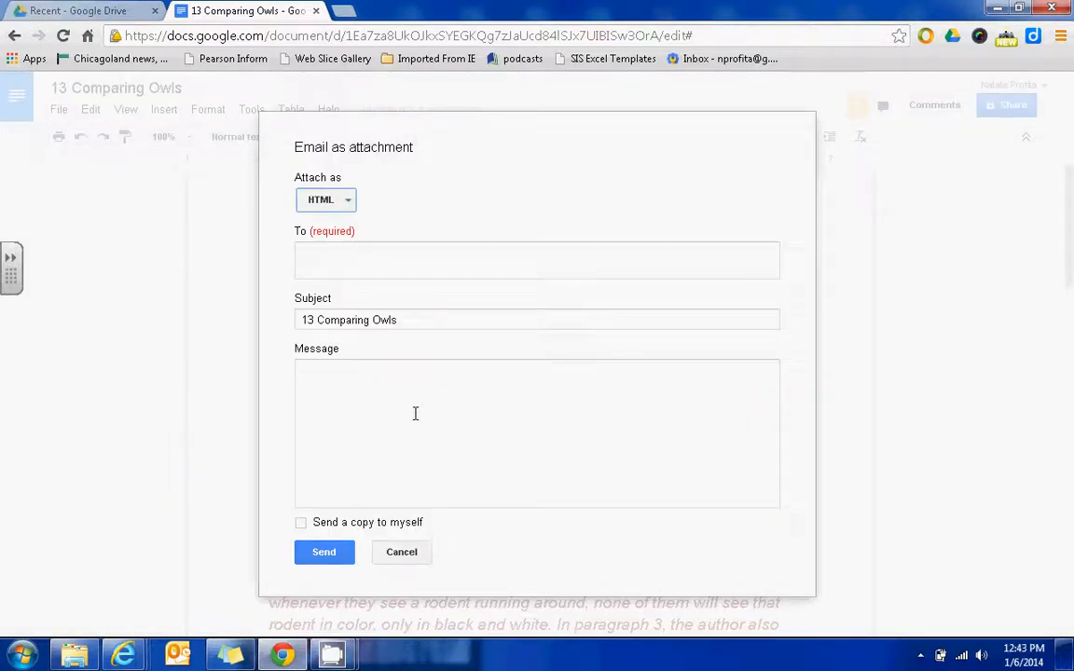
left_click(363, 264)
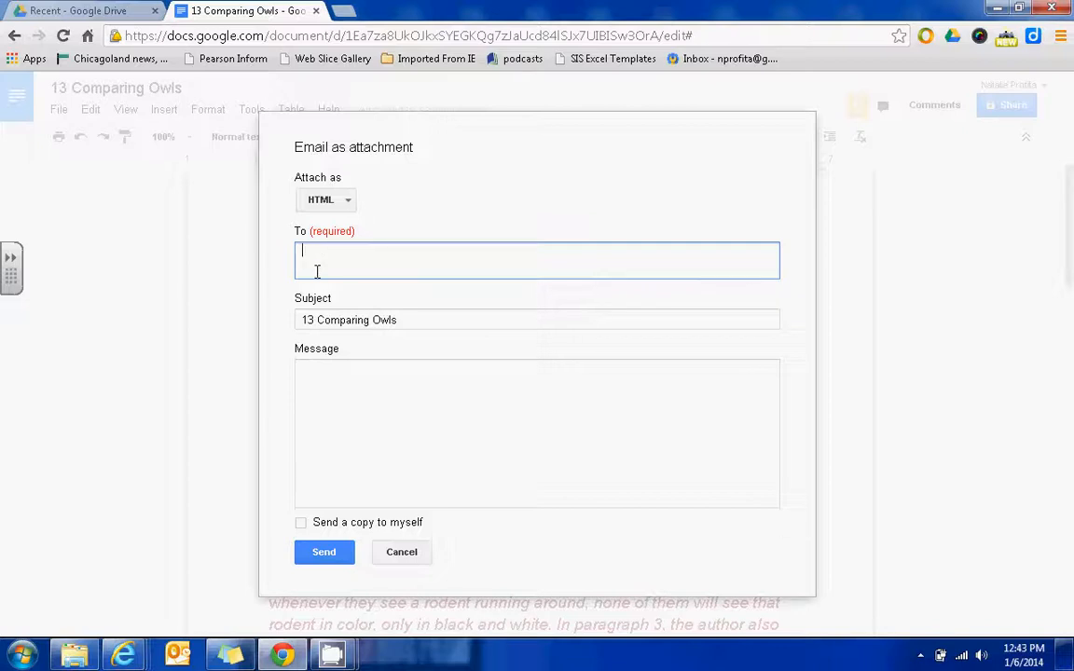
left_click(354, 427)
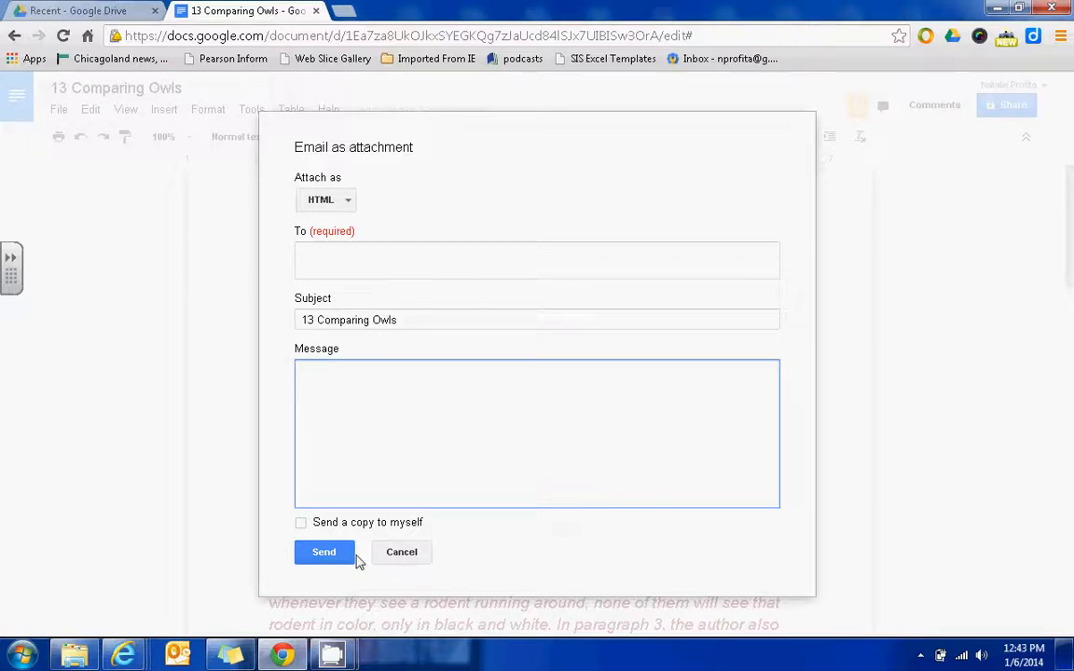
left_click(402, 553)
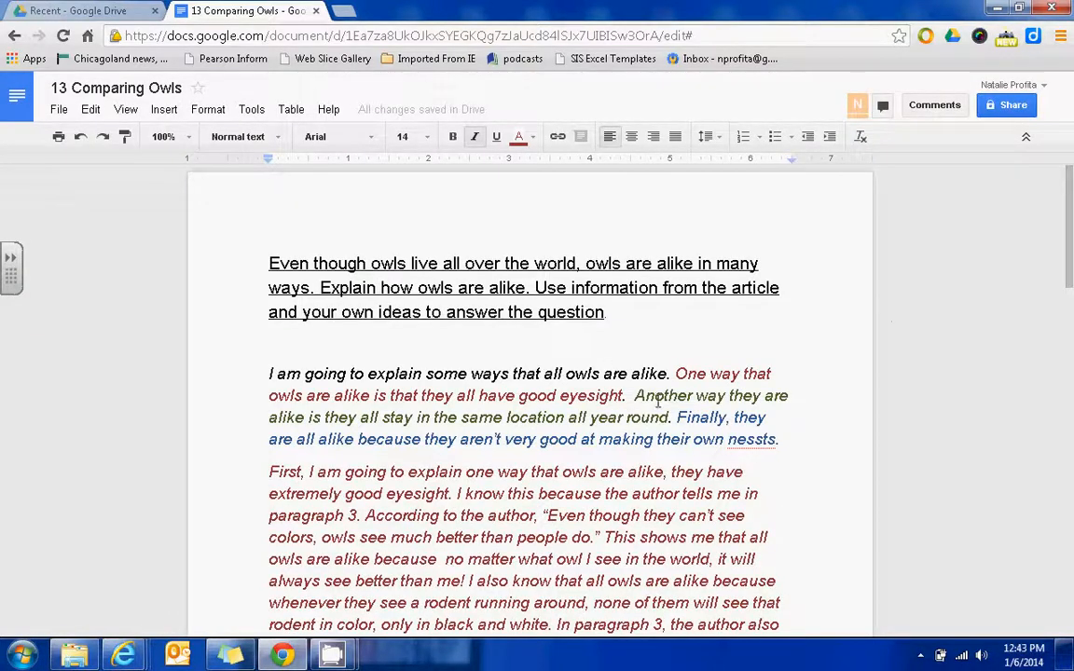
Examine the document's sharing settings, including the invitation field and the link to share, and close them without inviting anyone
left_click(1005, 106)
left_click(426, 503)
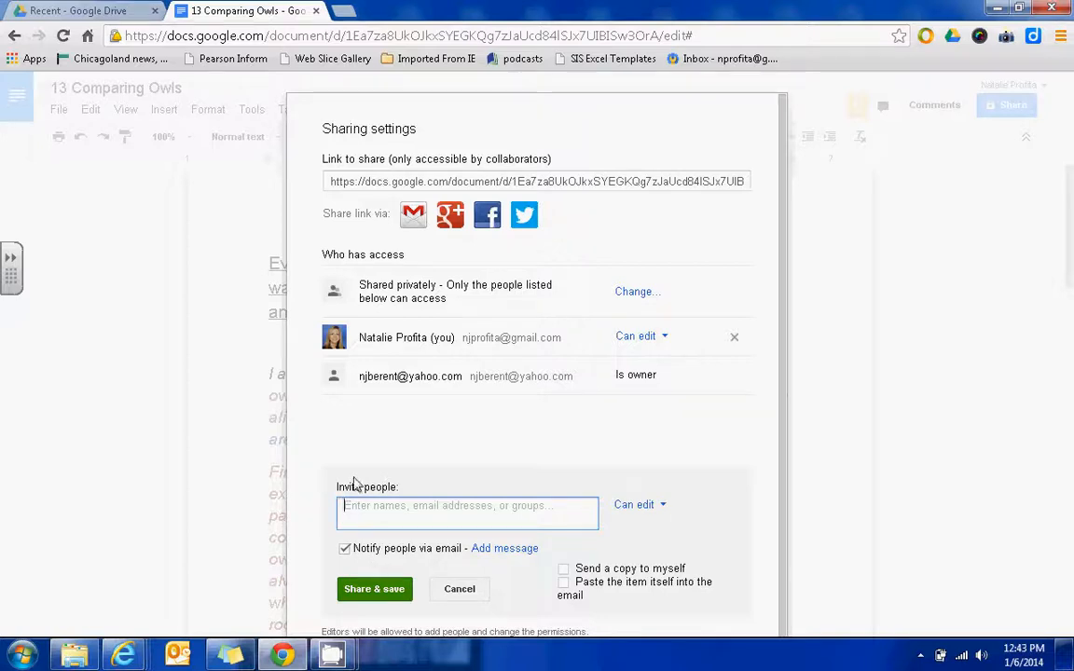
left_click(348, 187)
left_click(348, 188)
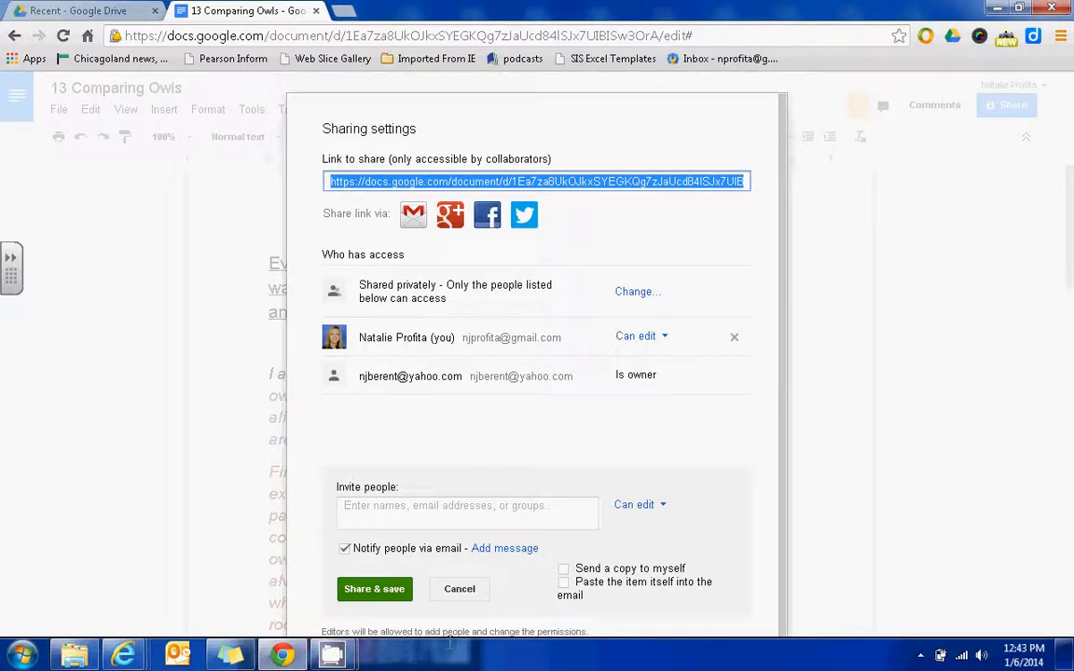
double_click(455, 595)
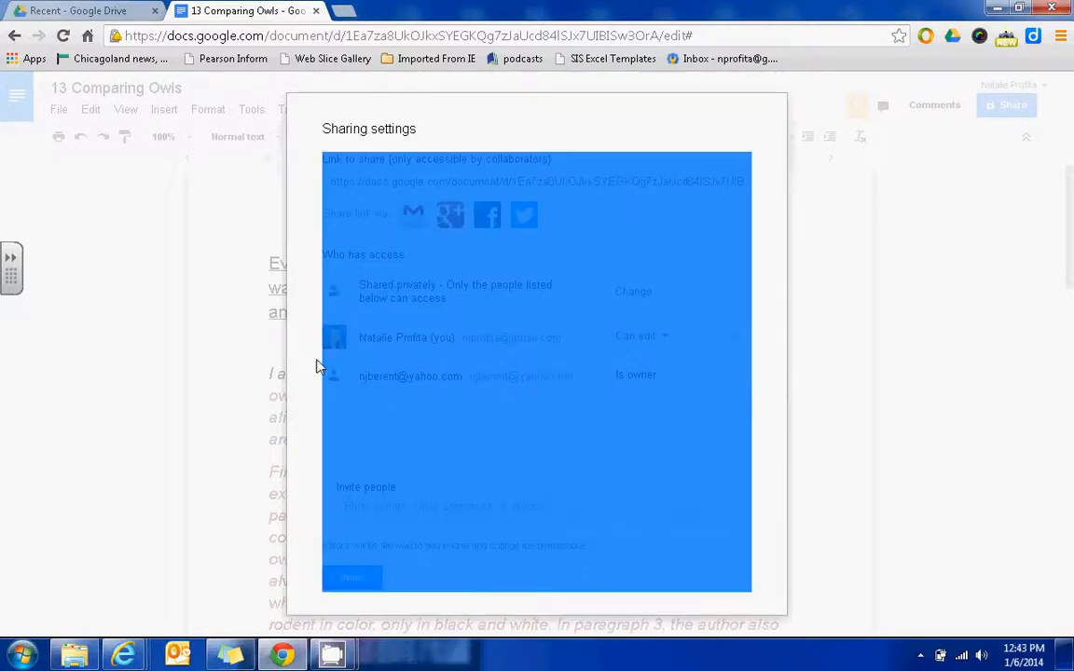
left_click(429, 583)
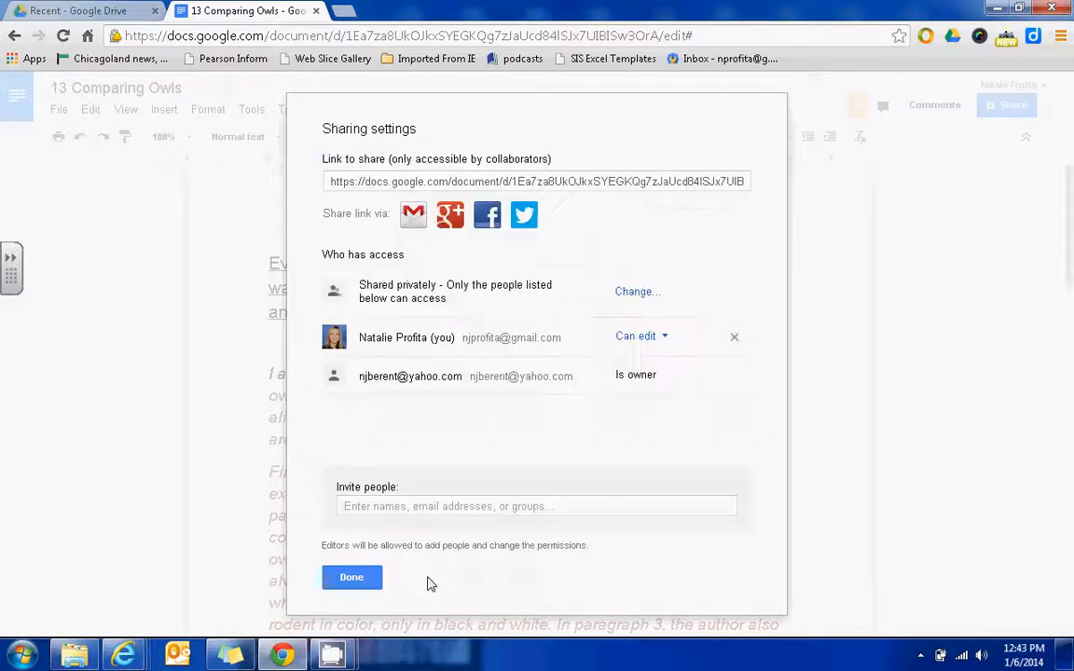
left_click(345, 578)
Look through the file, view and insert commands available for the document, up to inserting a drawing
left_click(58, 109)
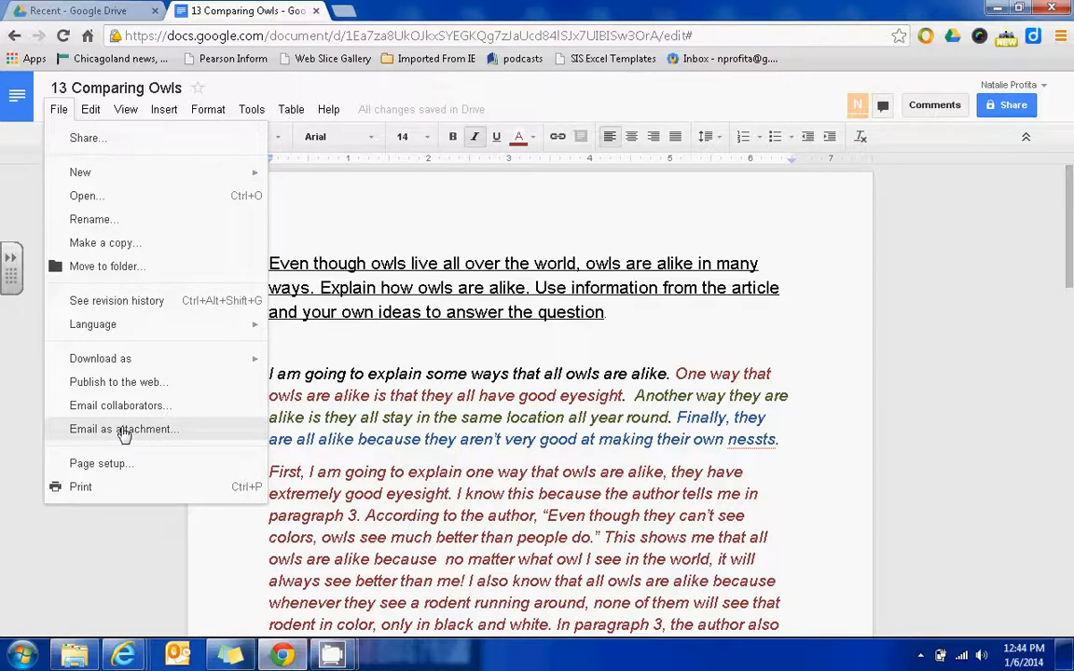
left_click(406, 390)
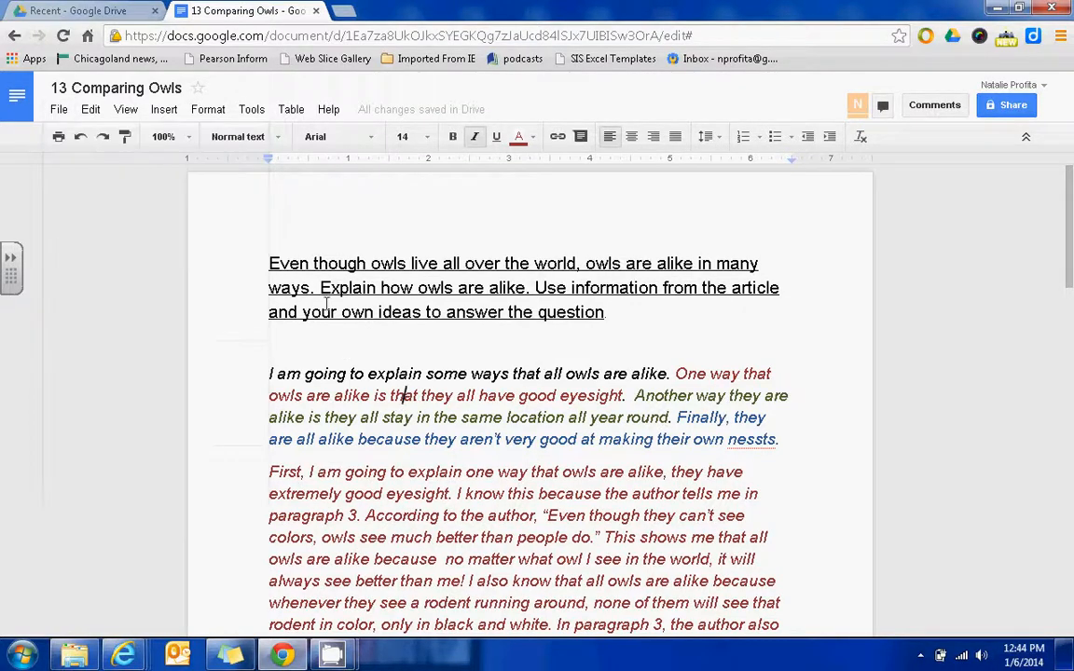
left_click(92, 116)
mouse_move(119, 116)
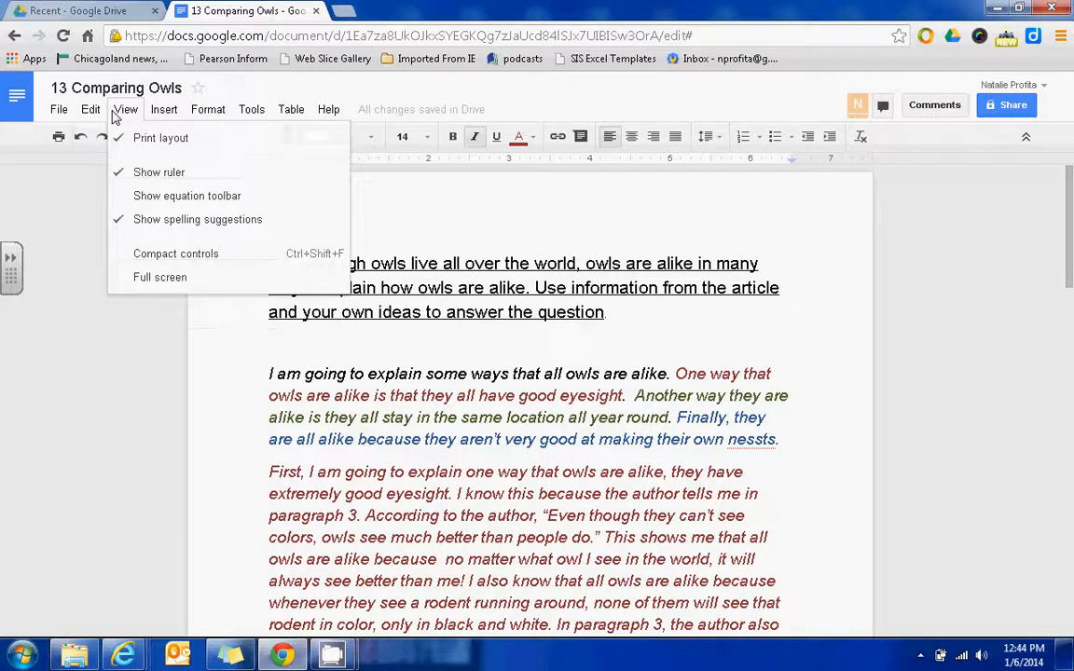
mouse_move(162, 113)
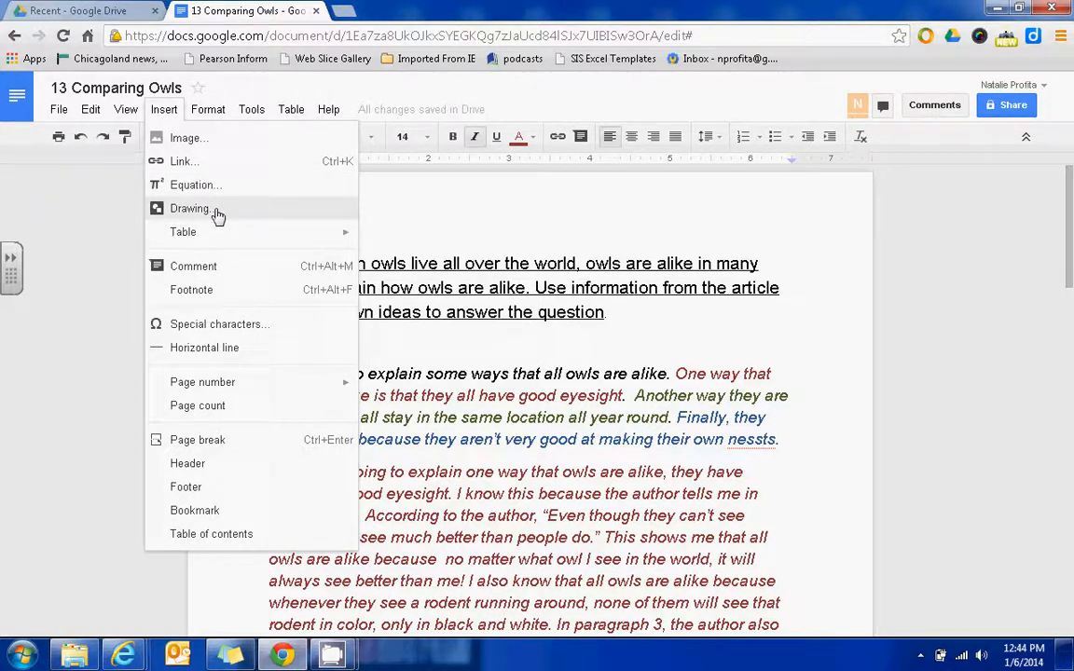
Switch to Google Drive, check the item types that can be created, and return to the 13 Comparing Owls document
left_click(124, 13)
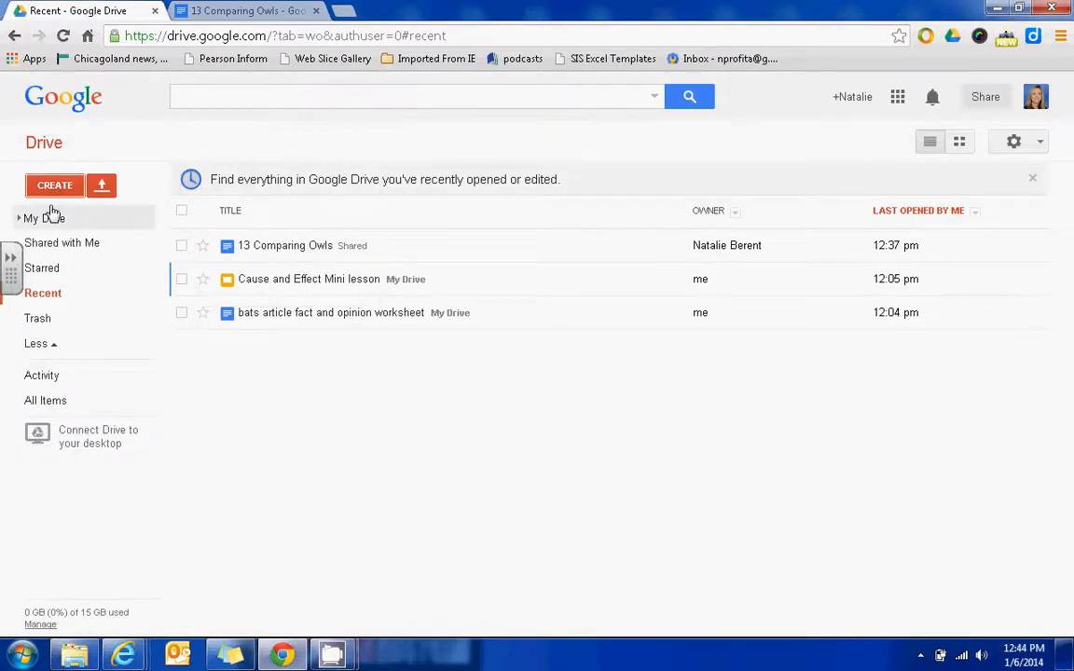
left_click(49, 182)
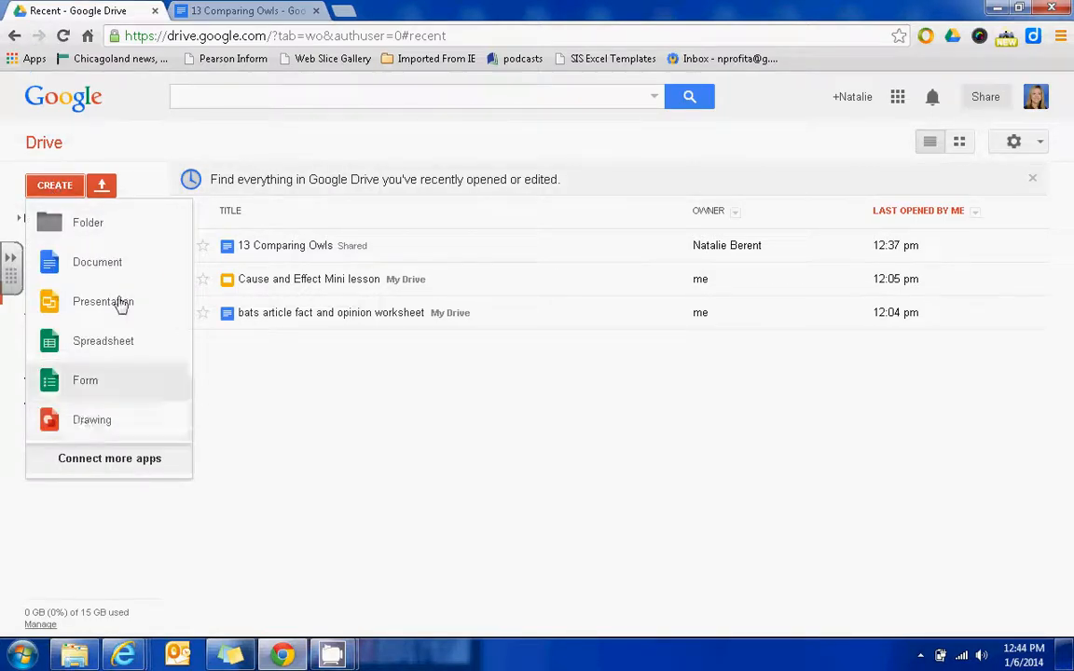
left_click(204, 10)
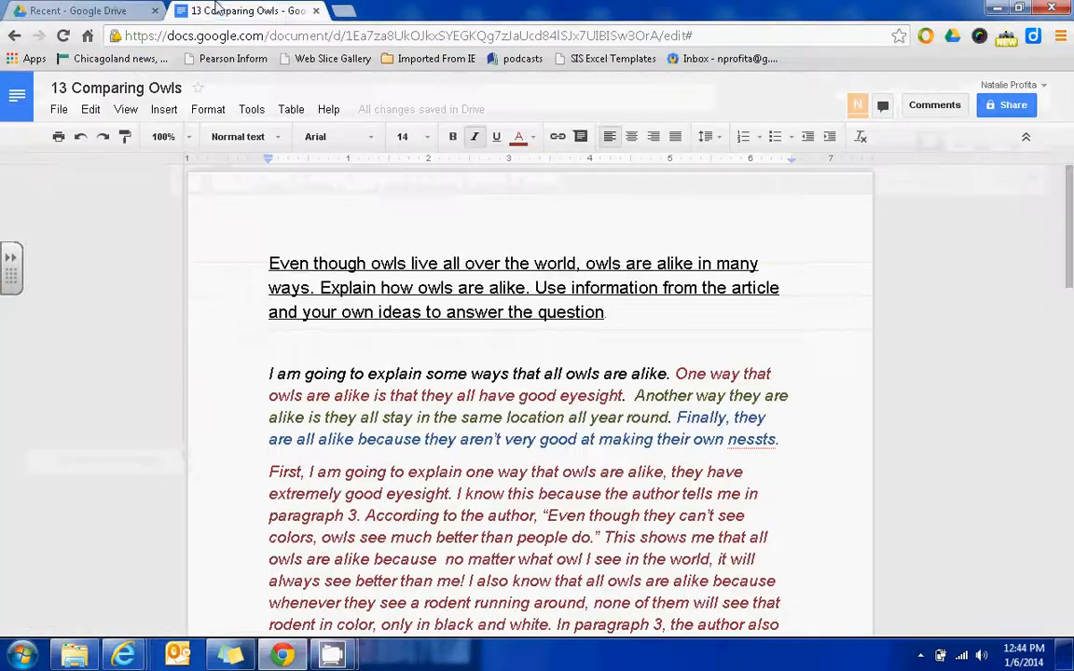
Open a new drawing in the document, examine its line, shape, text box and image tools, and close it empty
left_click(160, 110)
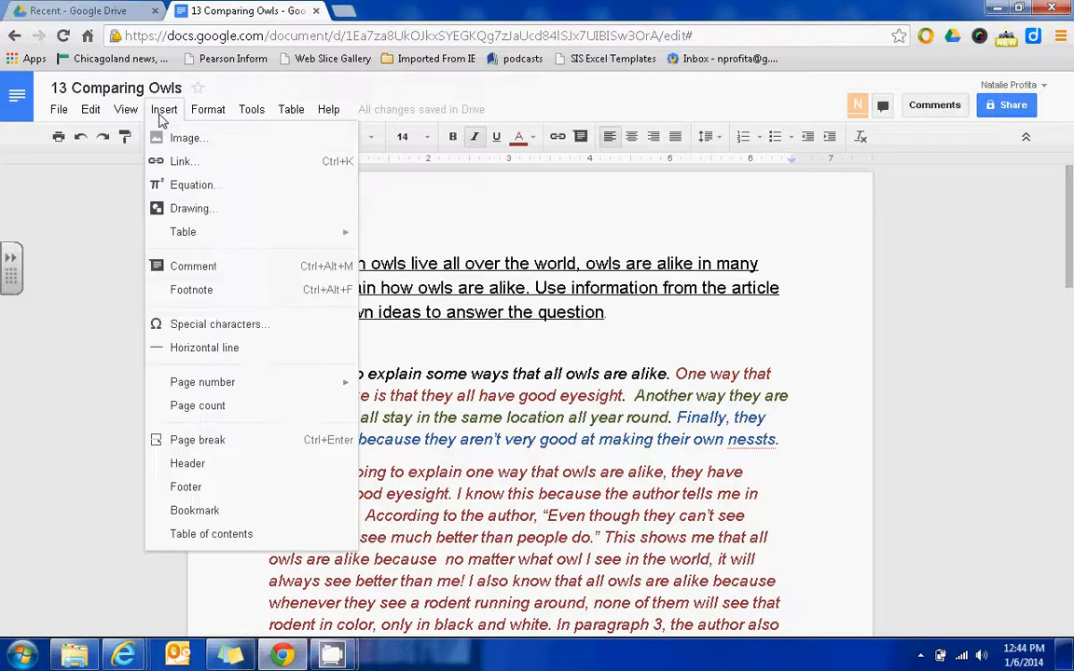
left_click(176, 209)
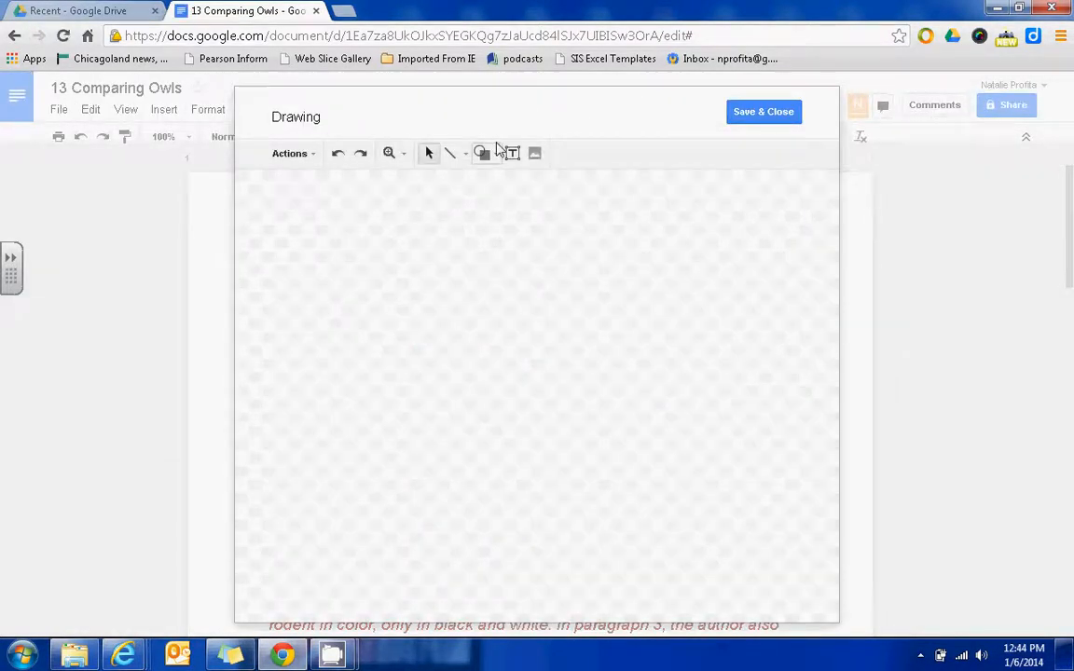
left_click(450, 154)
left_click(467, 157)
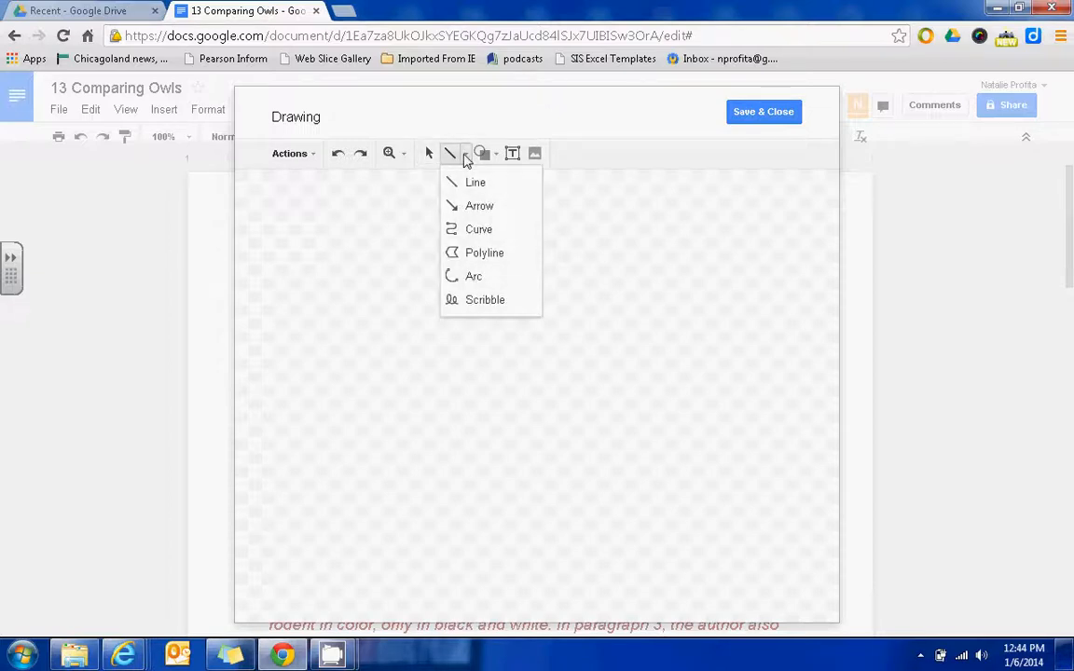
left_click(491, 157)
left_click(512, 154)
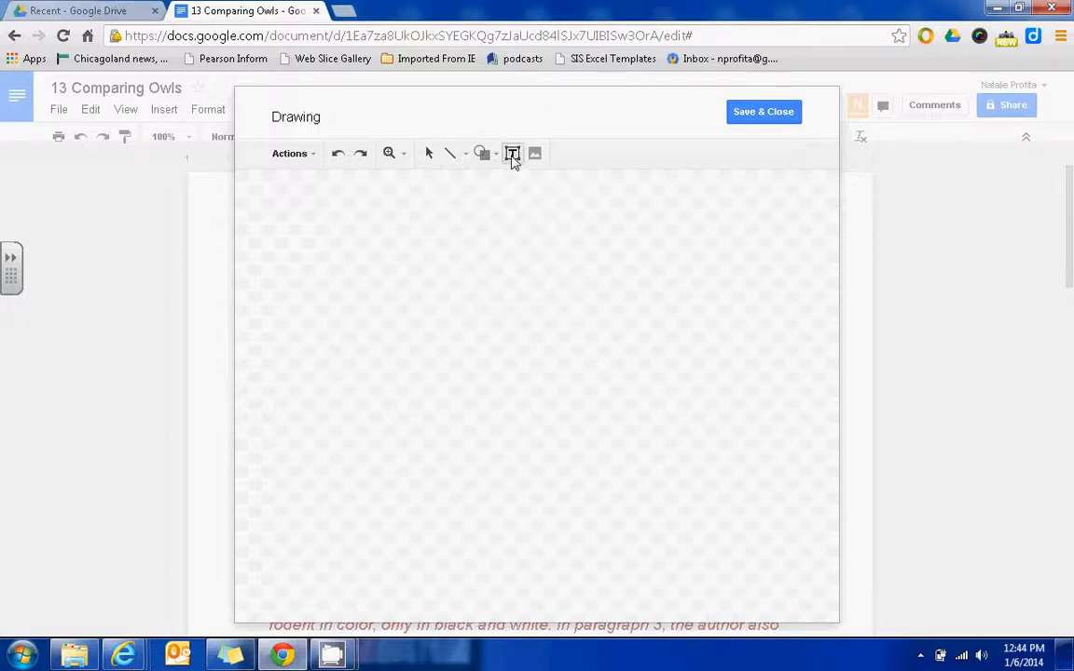
left_click(535, 153)
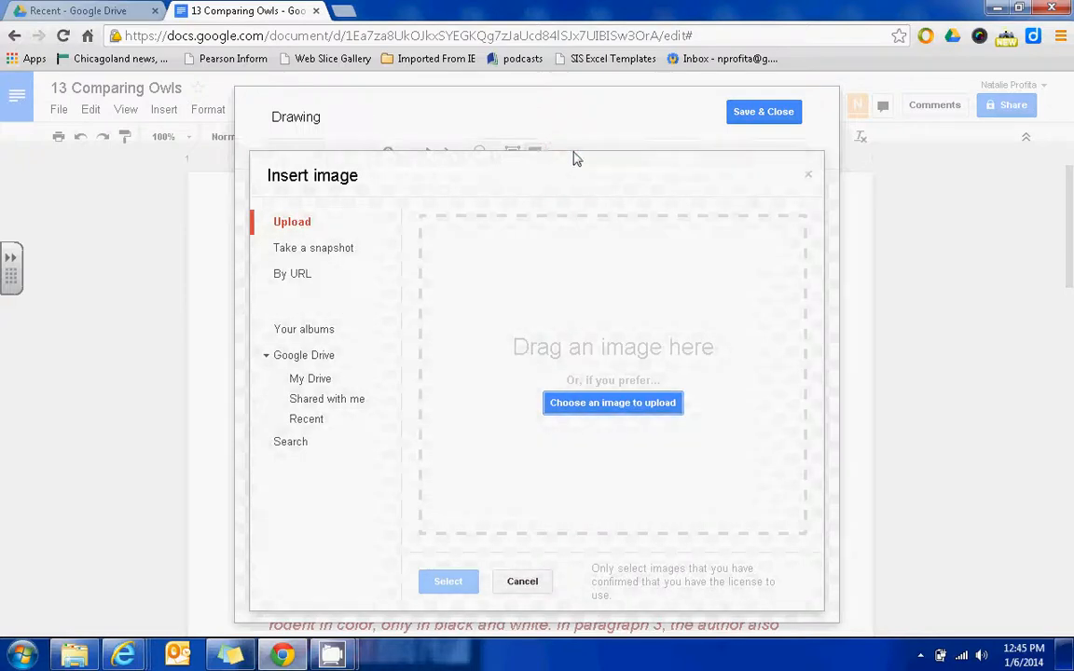
left_click(807, 178)
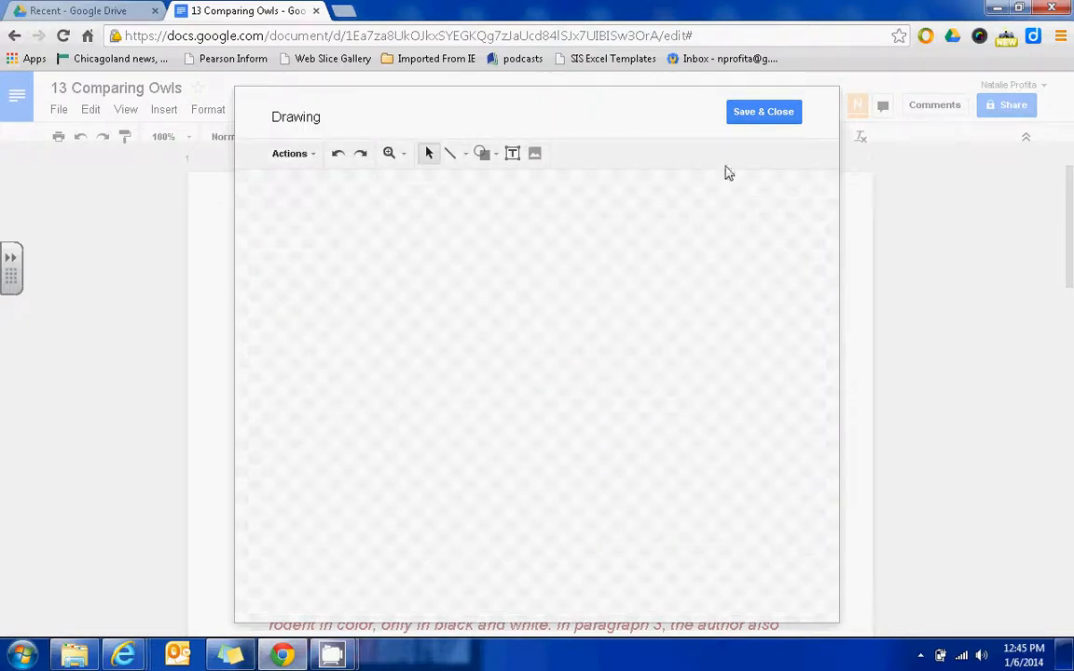
left_click(751, 111)
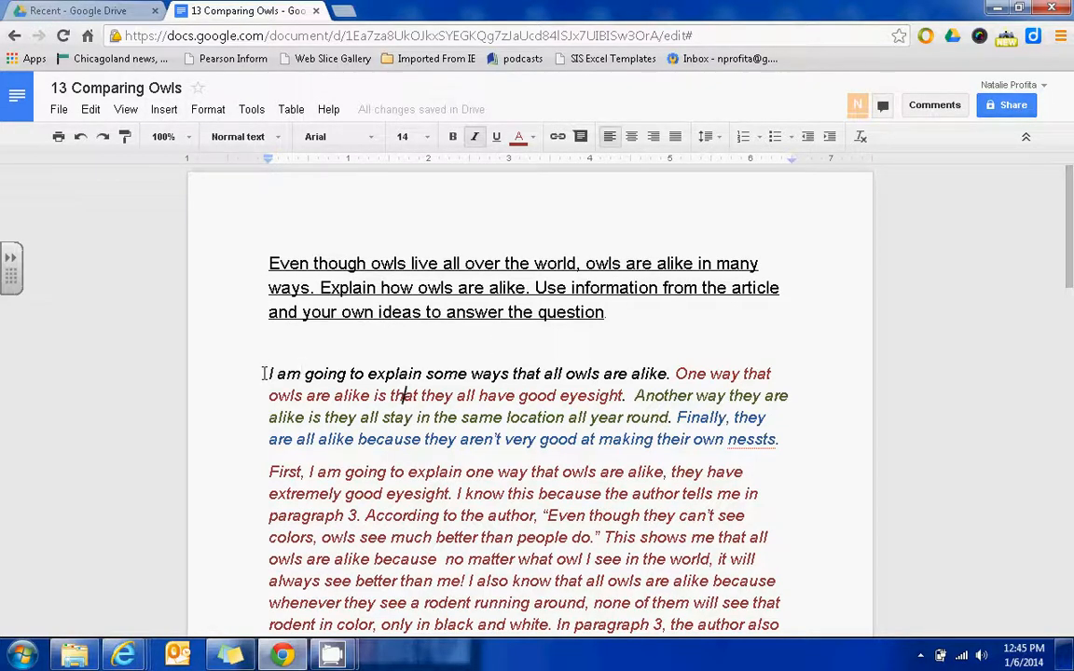
Add the comment "This is interesting." to the first two sentences of the opening paragraph, ending at "good eyesight."
left_click_drag(269, 373, 630, 399)
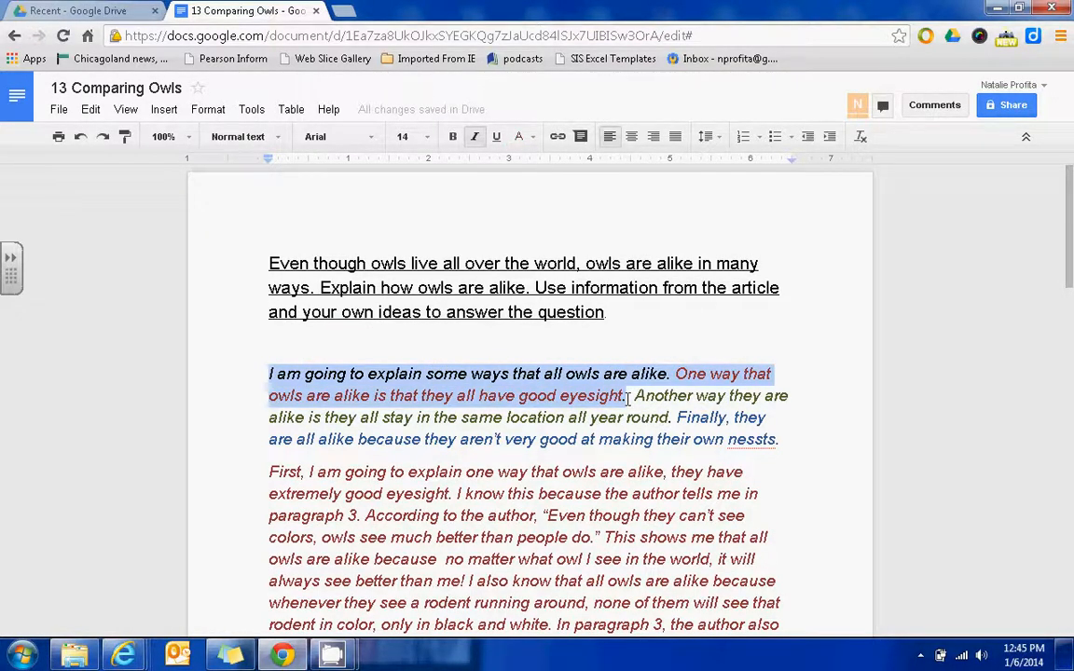
left_click(196, 114)
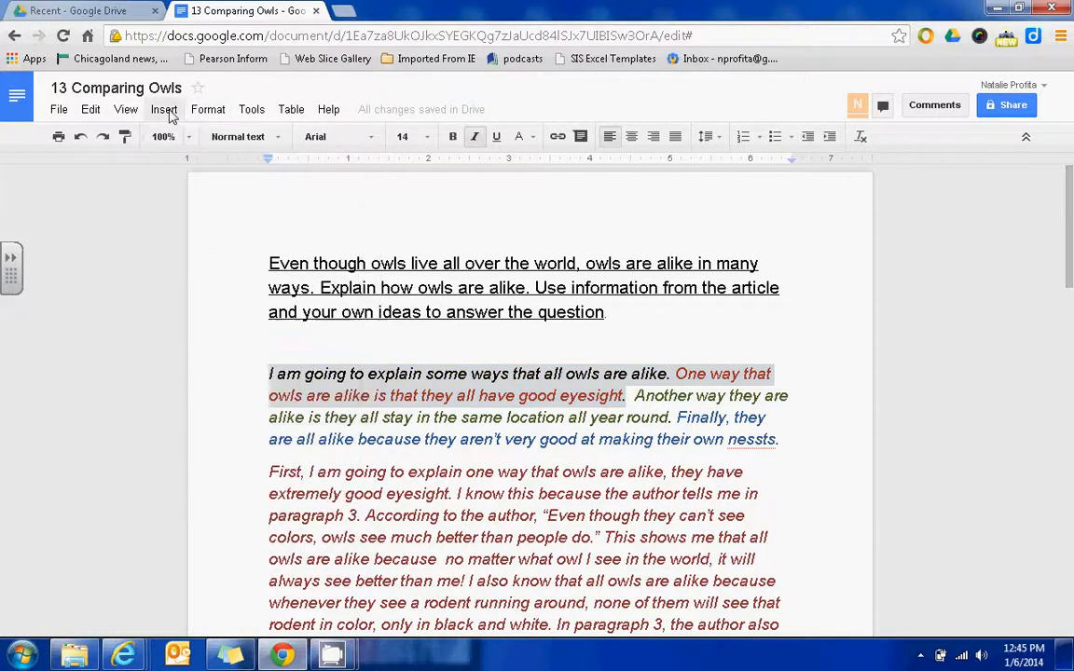
left_click(171, 114)
left_click(159, 266)
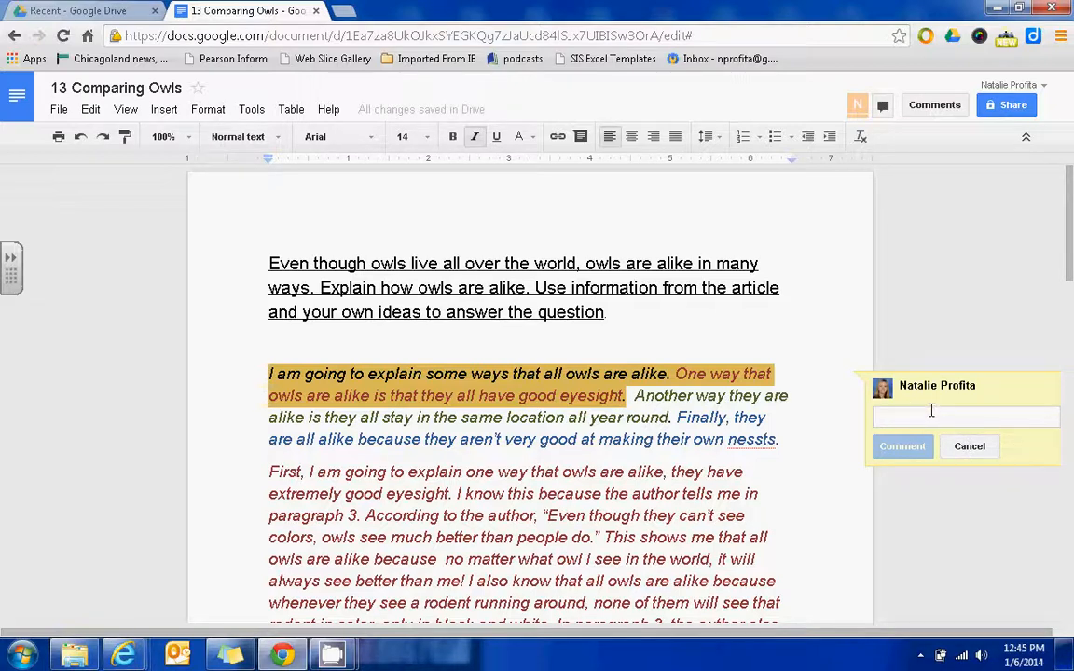
type("This")
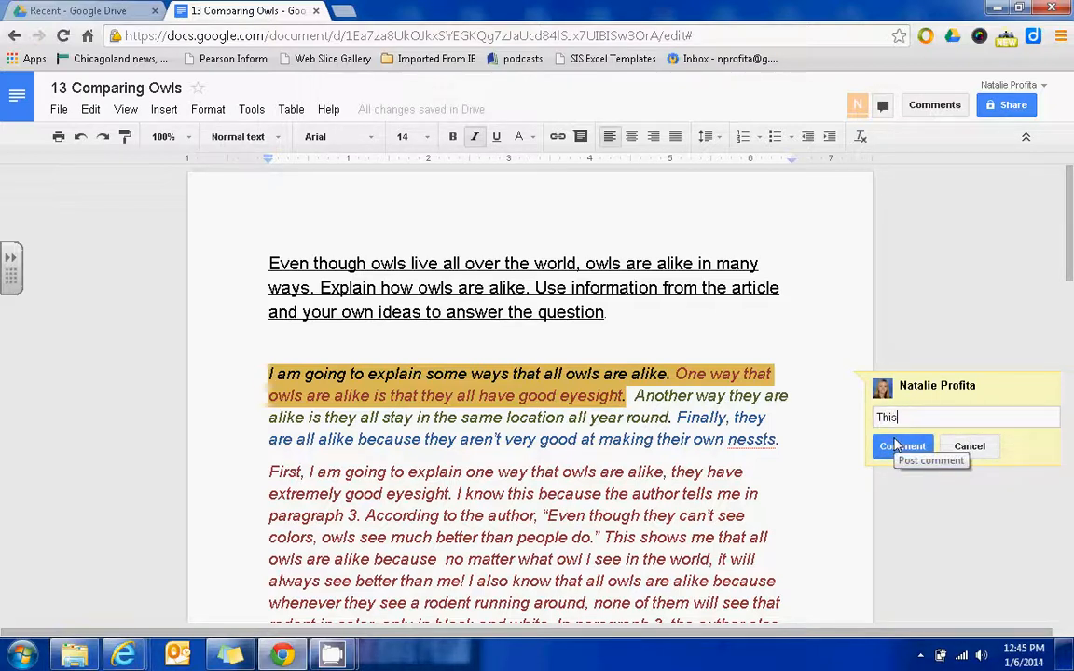
type(" is interesting.")
key("Menu")
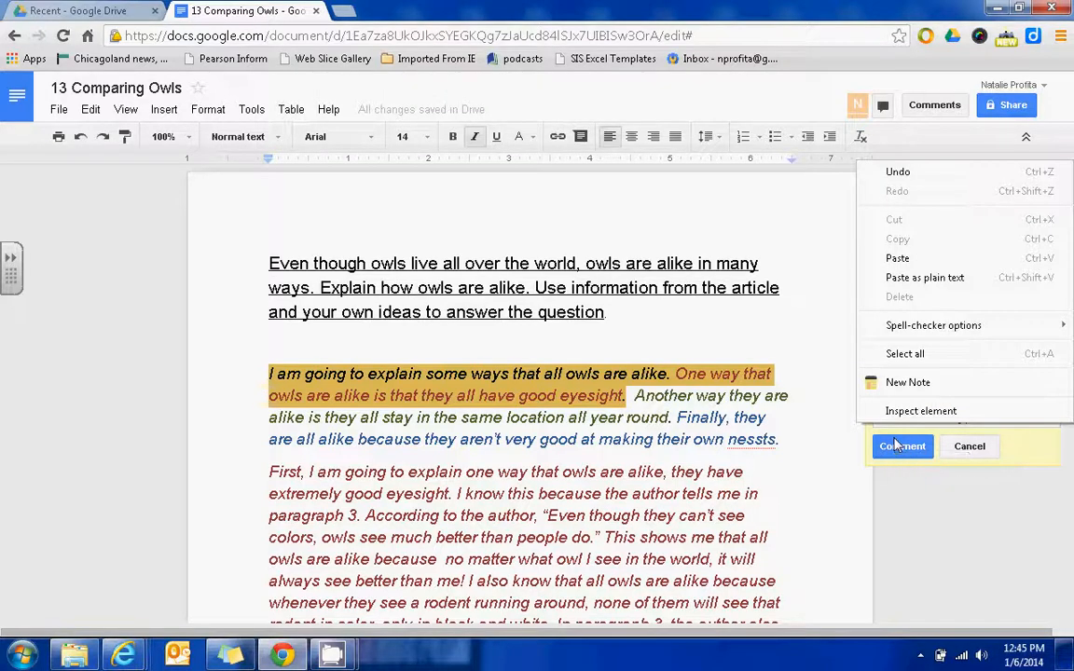
left_click(891, 430)
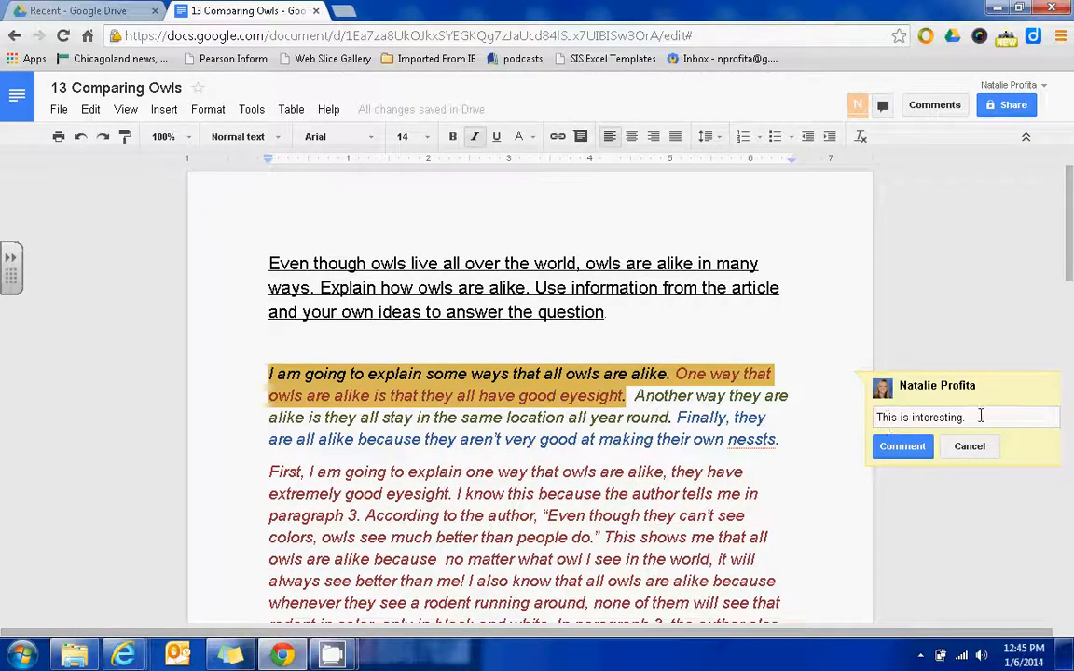
left_click(901, 446)
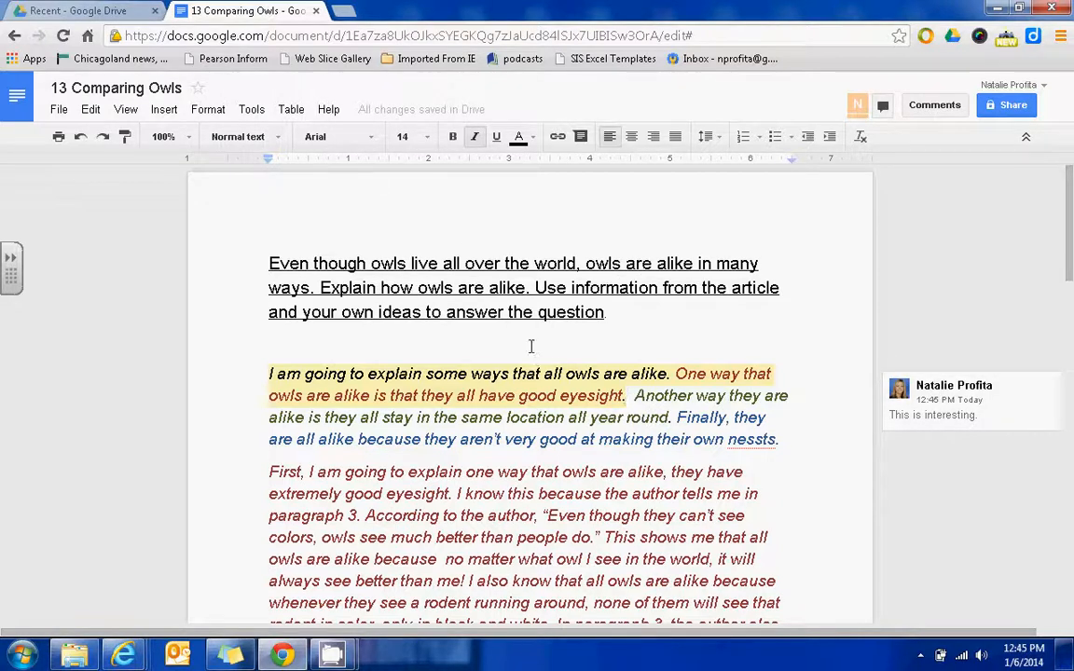
Start another comment on the word "eyesight" and cancel it
left_click(580, 138)
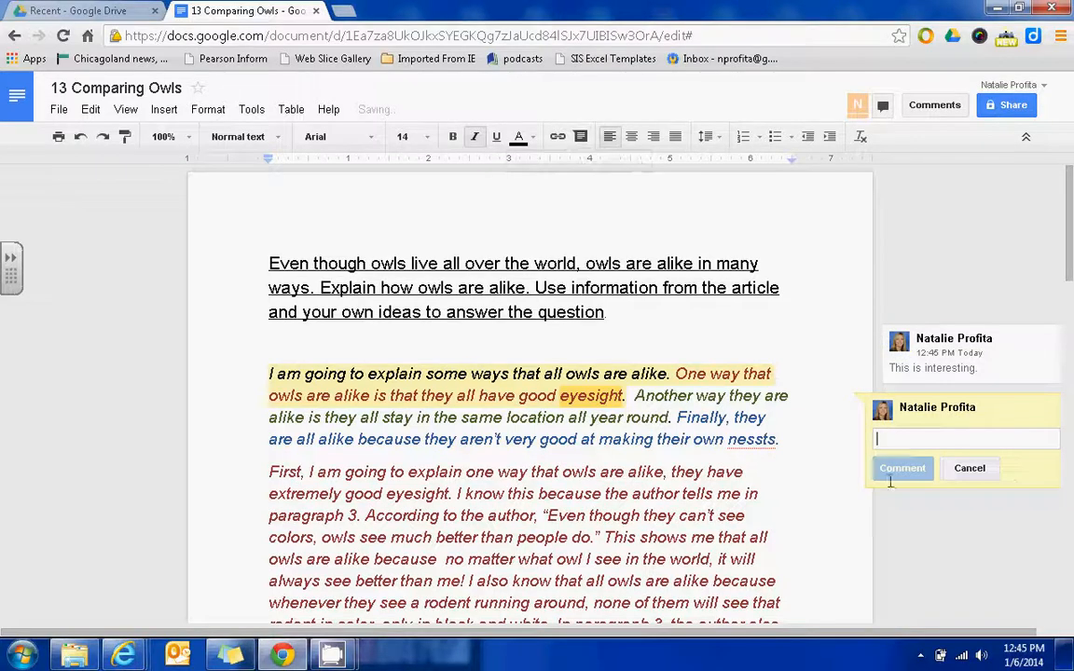
left_click(974, 473)
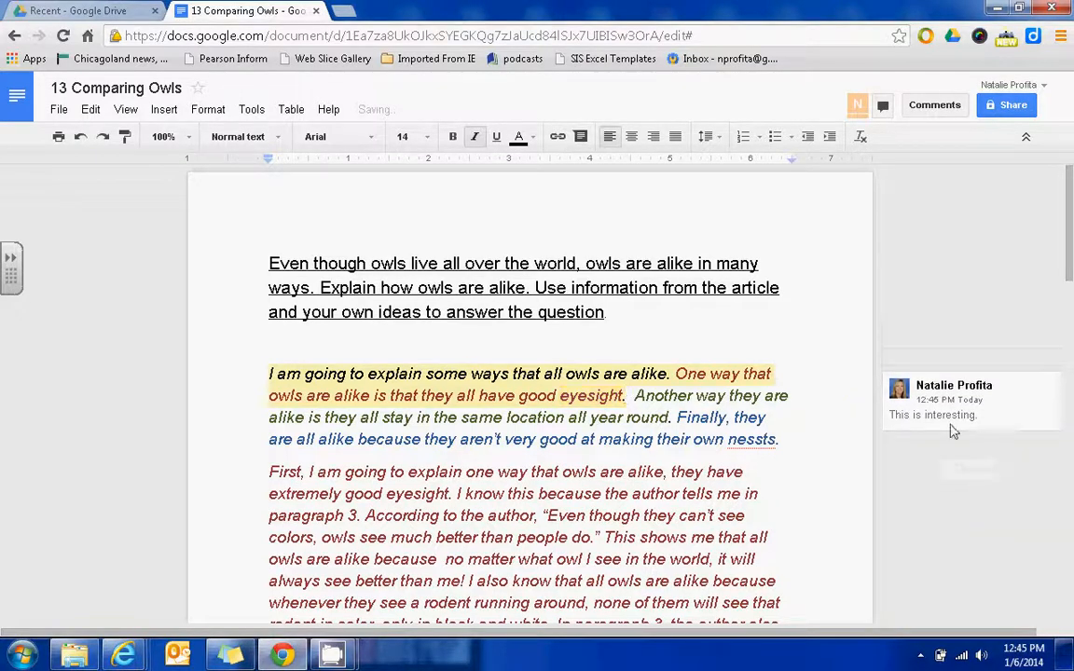
Review the document's list of comments, start a new comment from it and cancel it
left_click(929, 110)
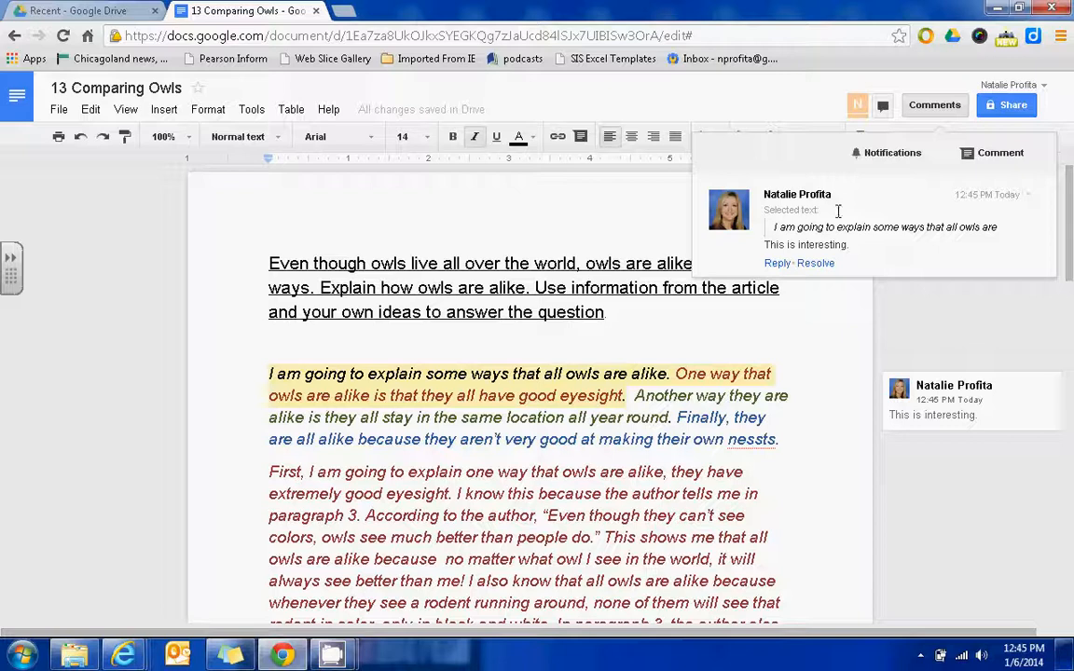
left_click(1005, 155)
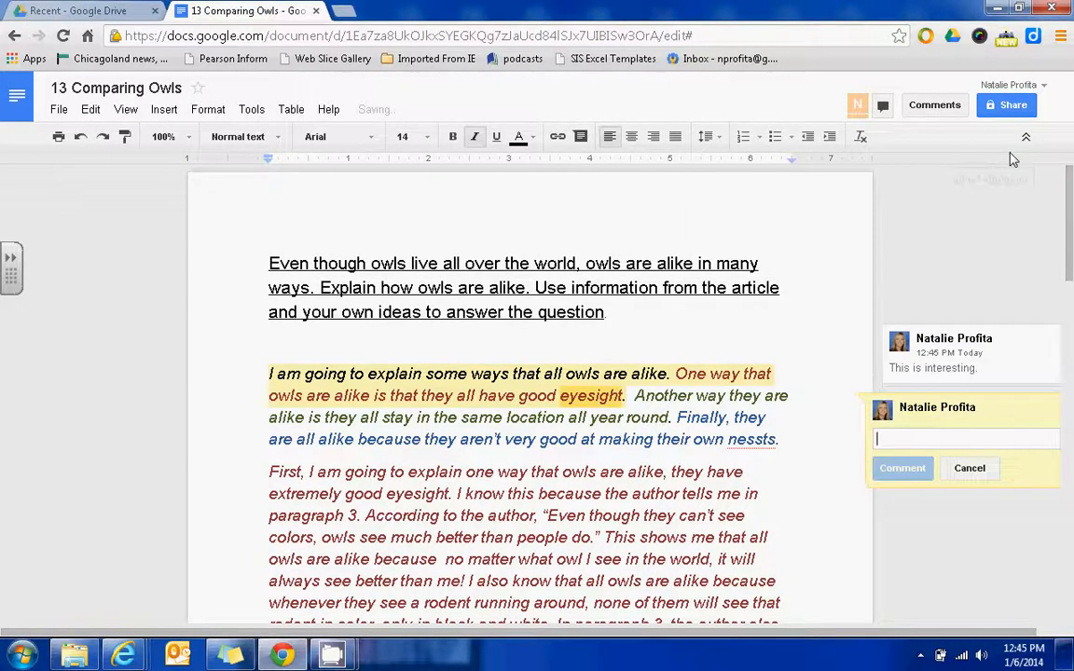
left_click(970, 469)
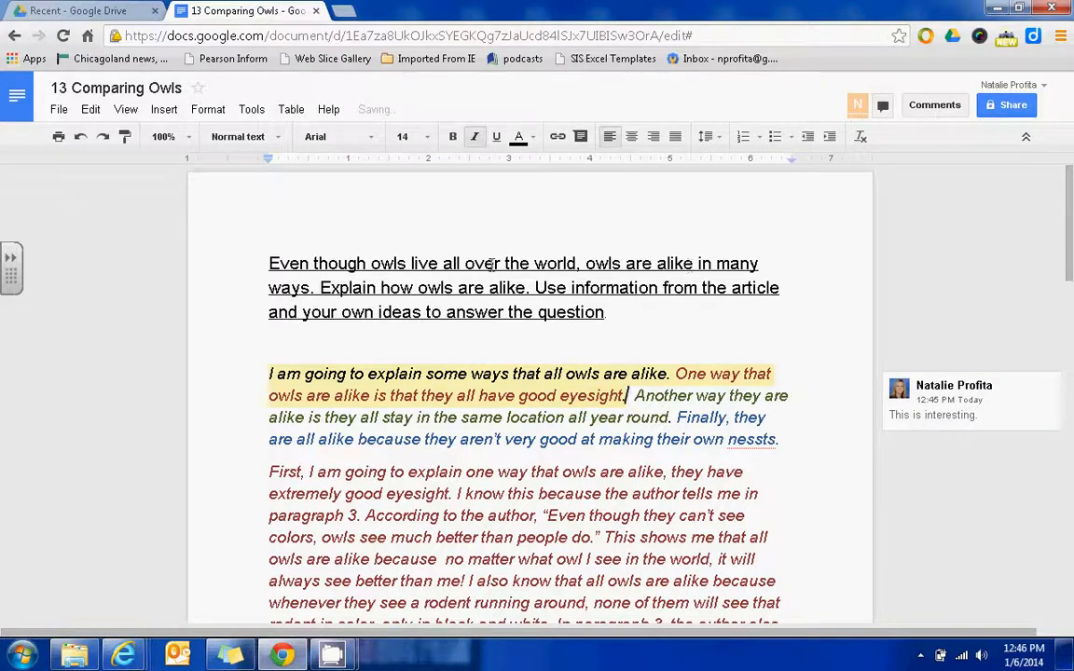
Run the spelling check, view the suggestion for "nessts", and close the checker without making a correction
left_click(247, 119)
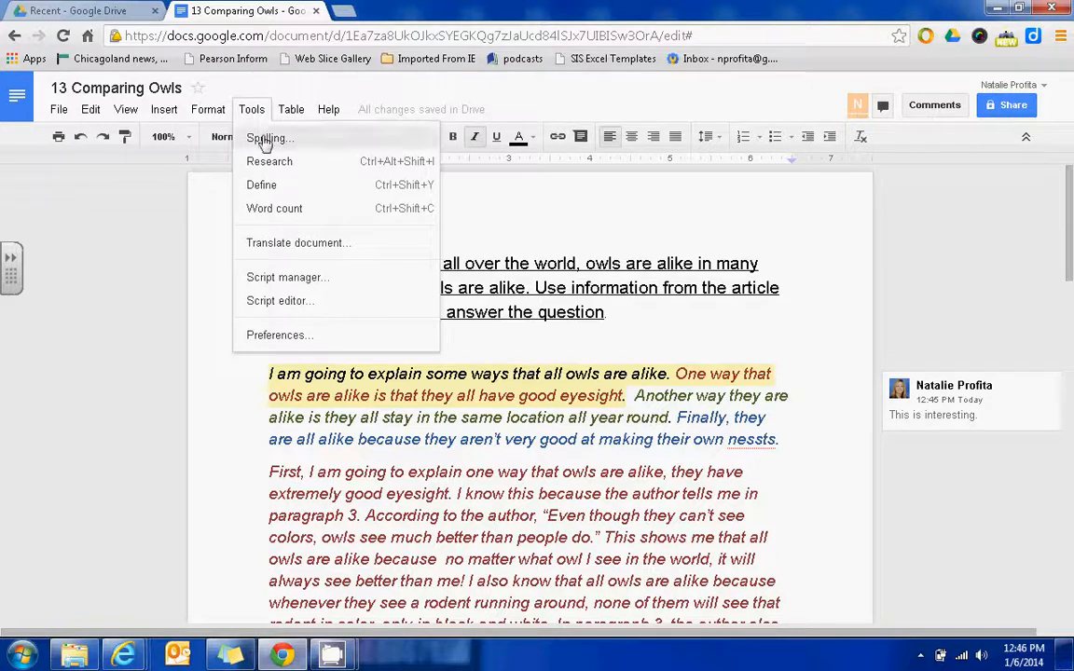
left_click(265, 140)
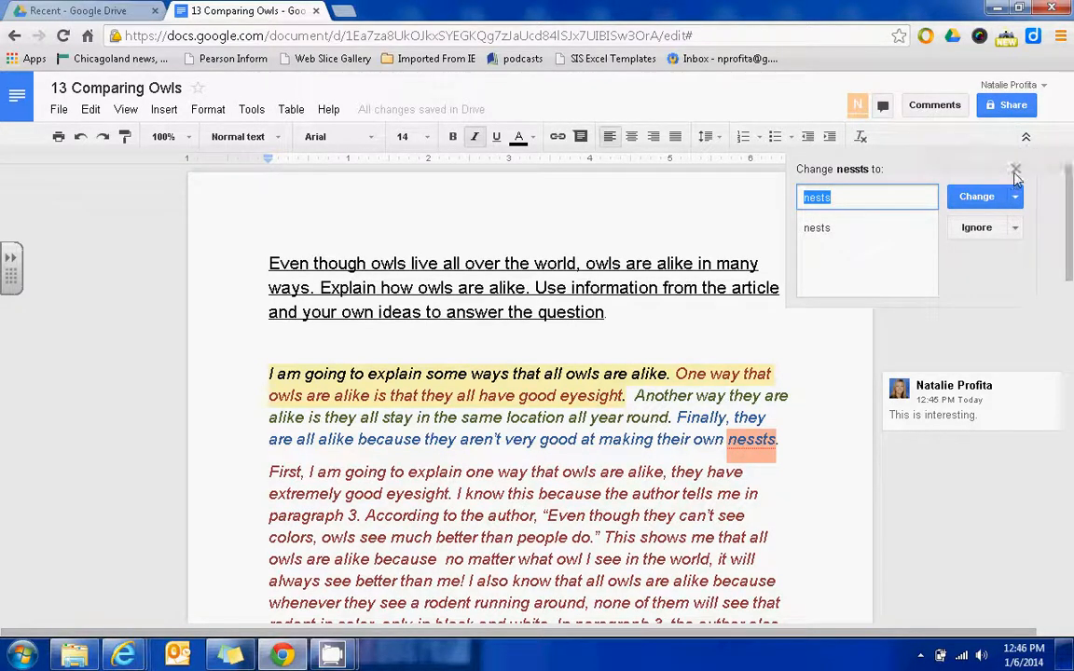
left_click(630, 396)
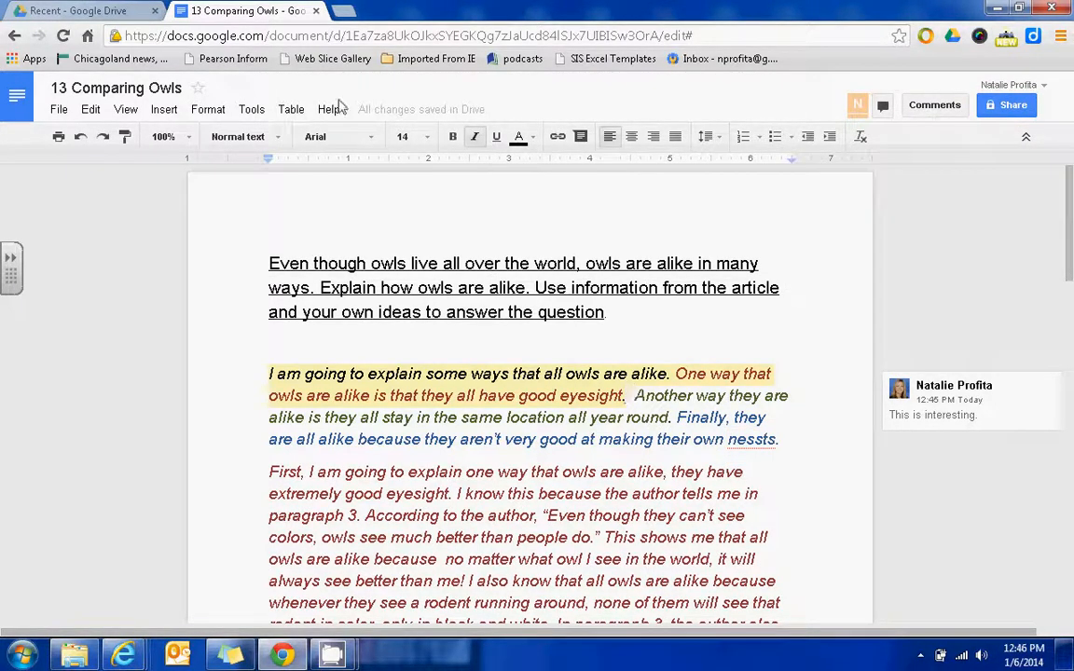
Research the word "owl" from "no matter what owl I see" in the second paragraph and browse the web results
left_click(252, 110)
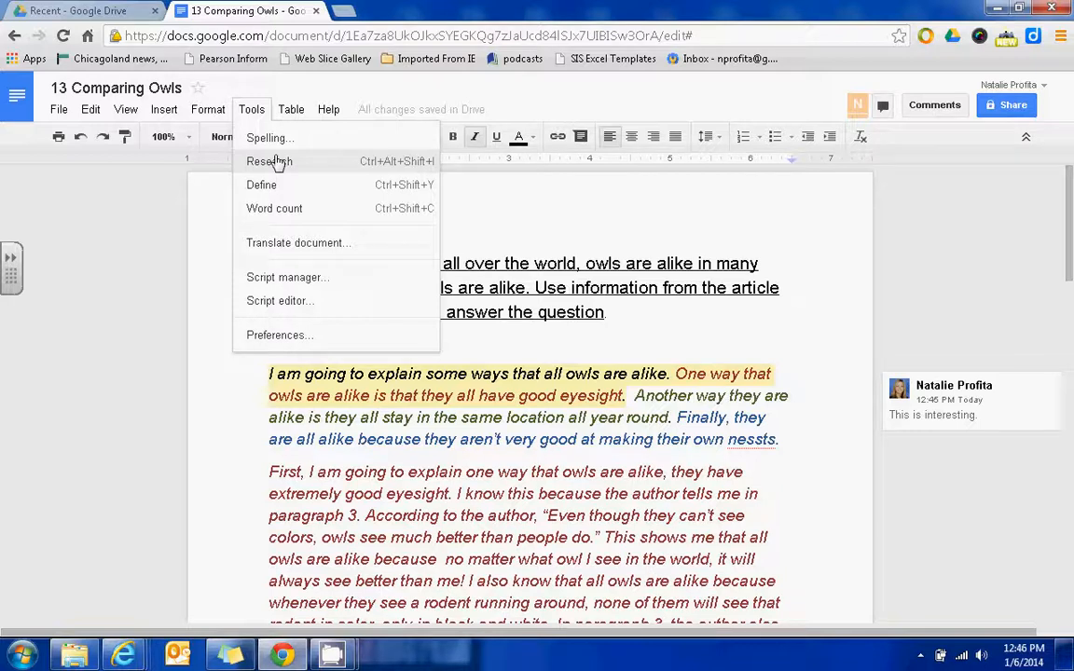
left_click(563, 553)
left_click_drag(557, 558, 588, 560)
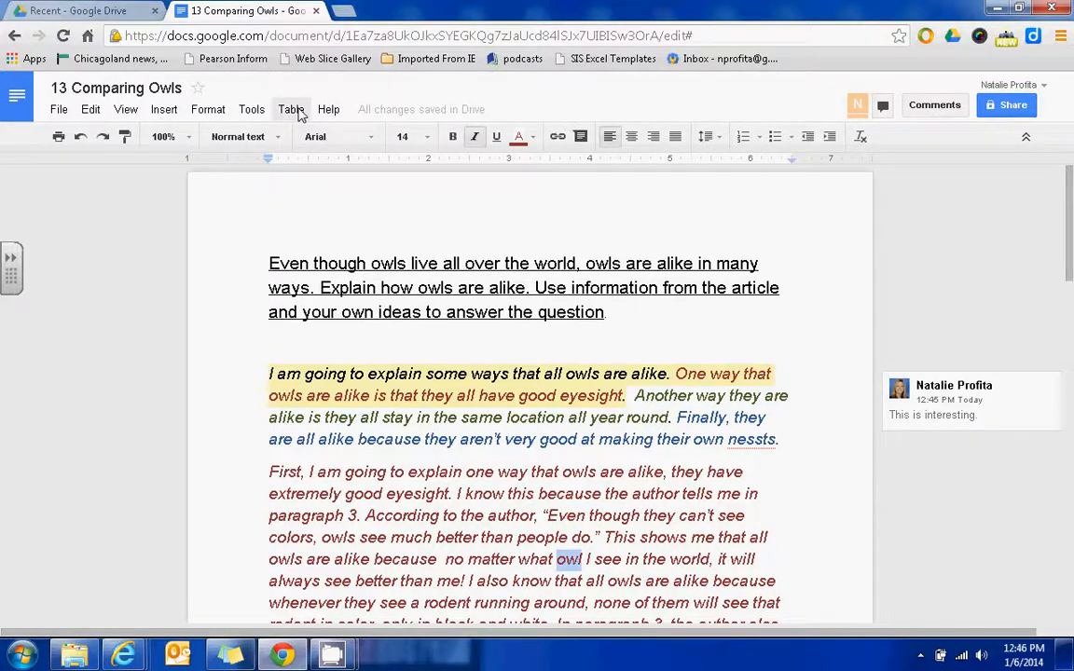
left_click(252, 109)
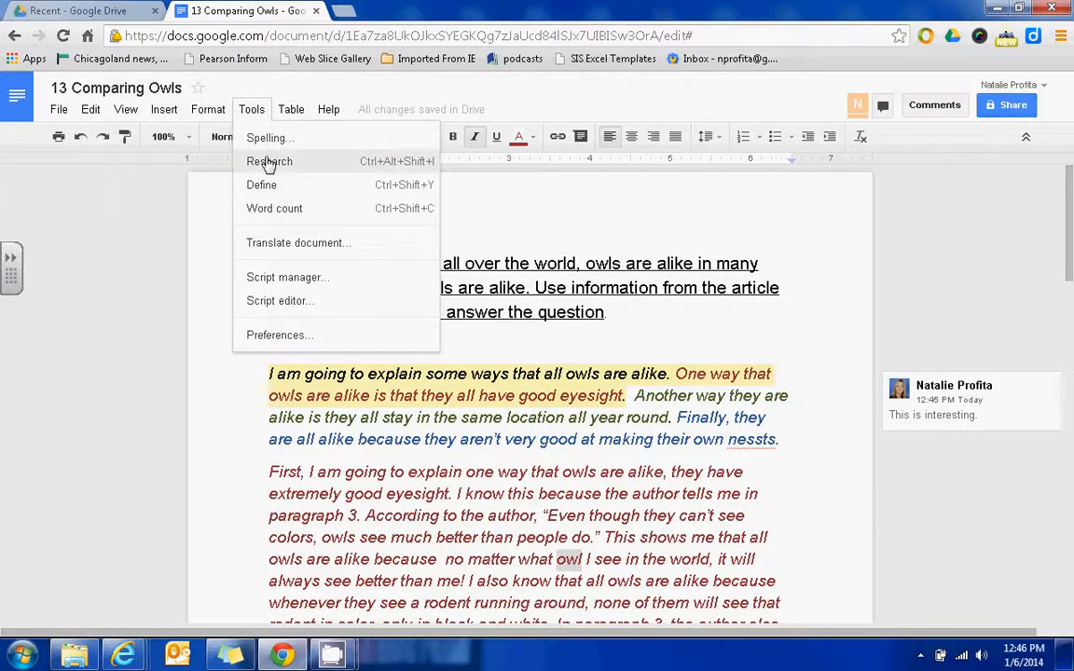
left_click(268, 162)
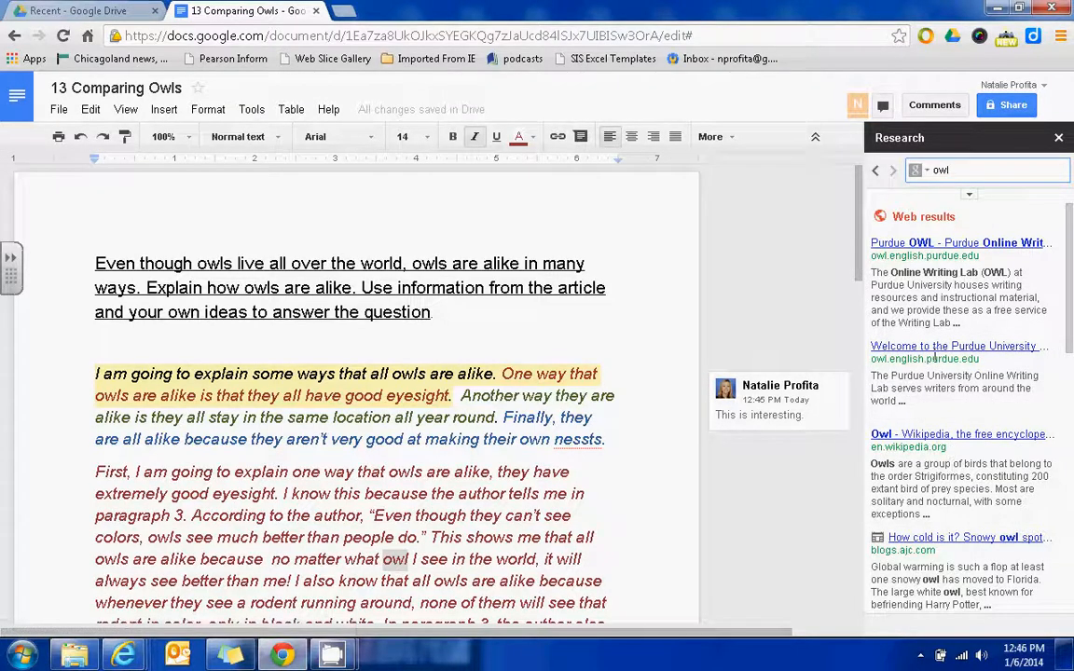
left_click_drag(1071, 298, 1071, 558)
left_click_drag(1072, 599, 1070, 285)
Preview the "Welcome to the Purdue University Online Writing Lab (OWL)" research result, then open its web page and close it
mouse_move(903, 251)
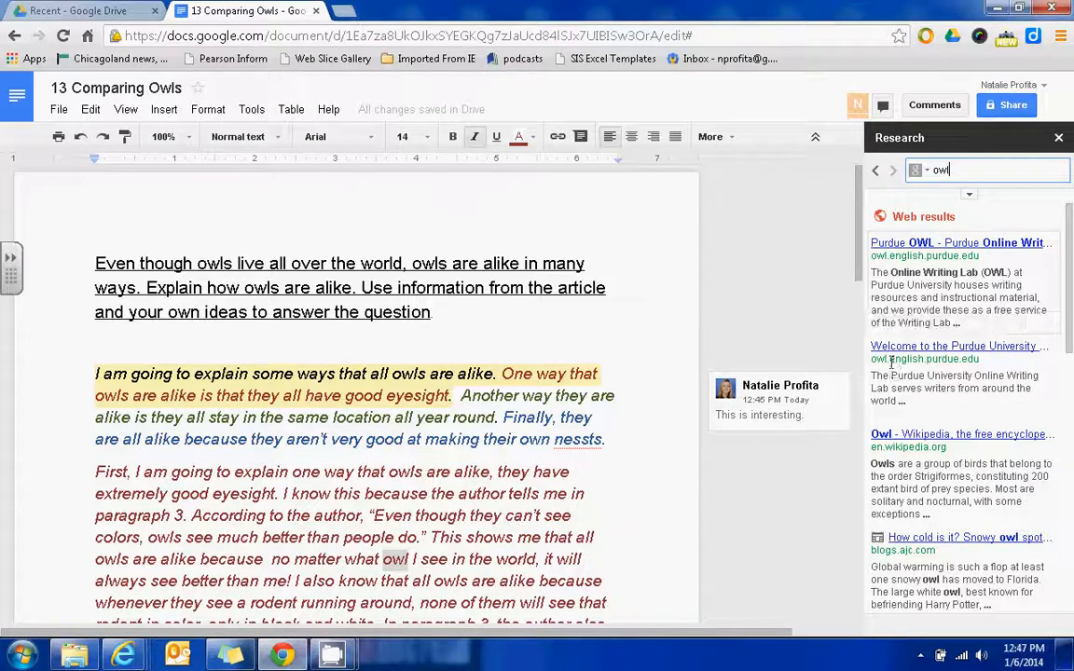
mouse_move(895, 382)
left_click(895, 411)
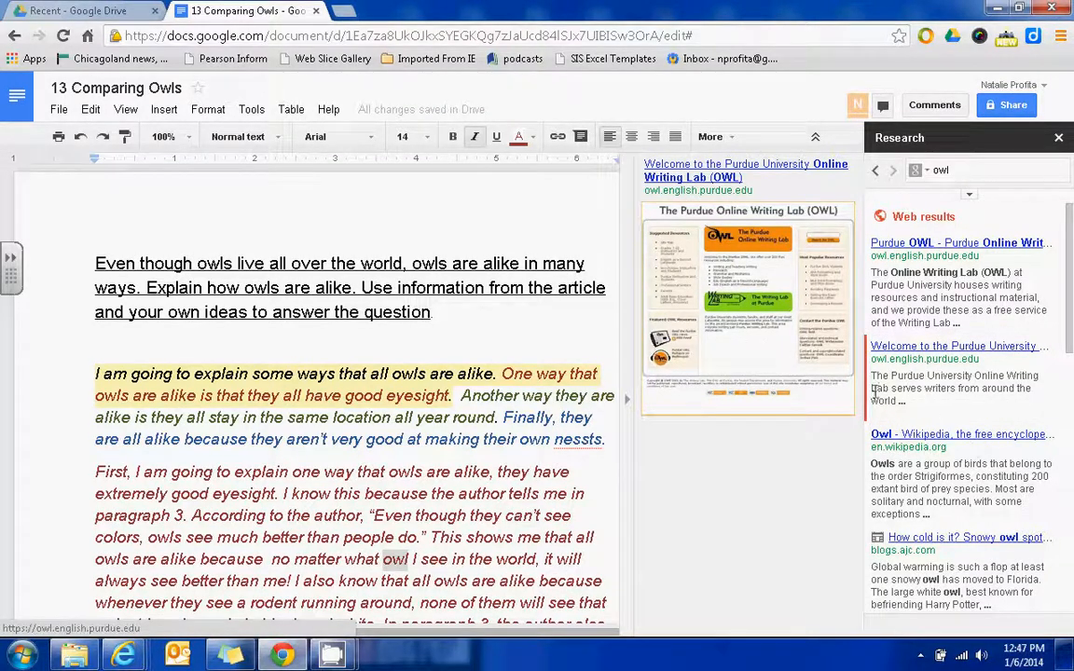
mouse_move(905, 384)
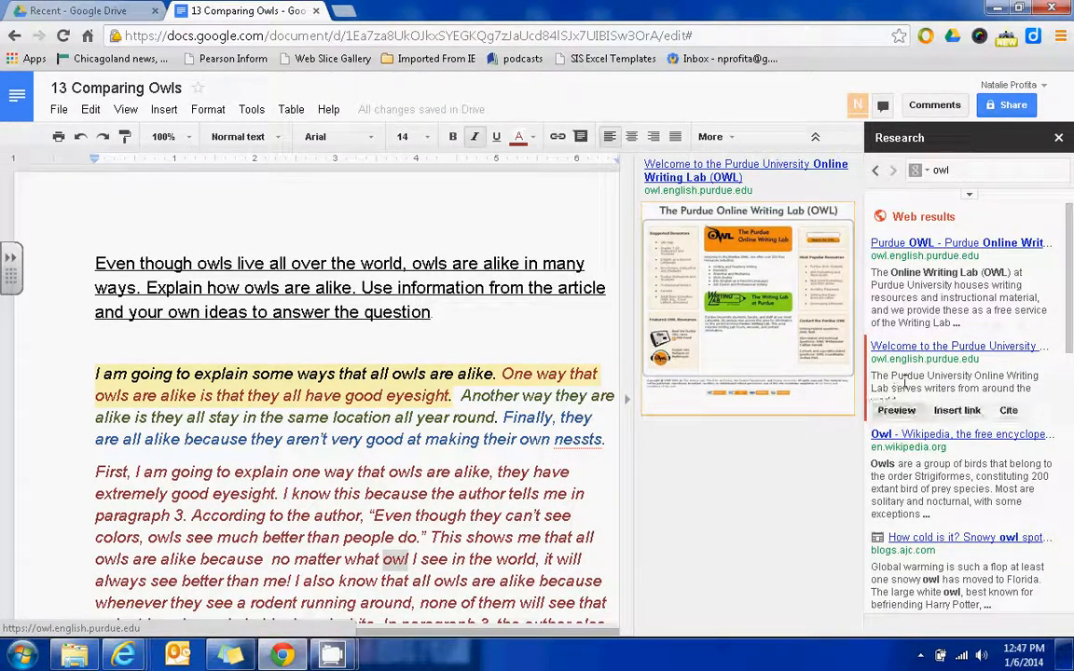
left_click(903, 415)
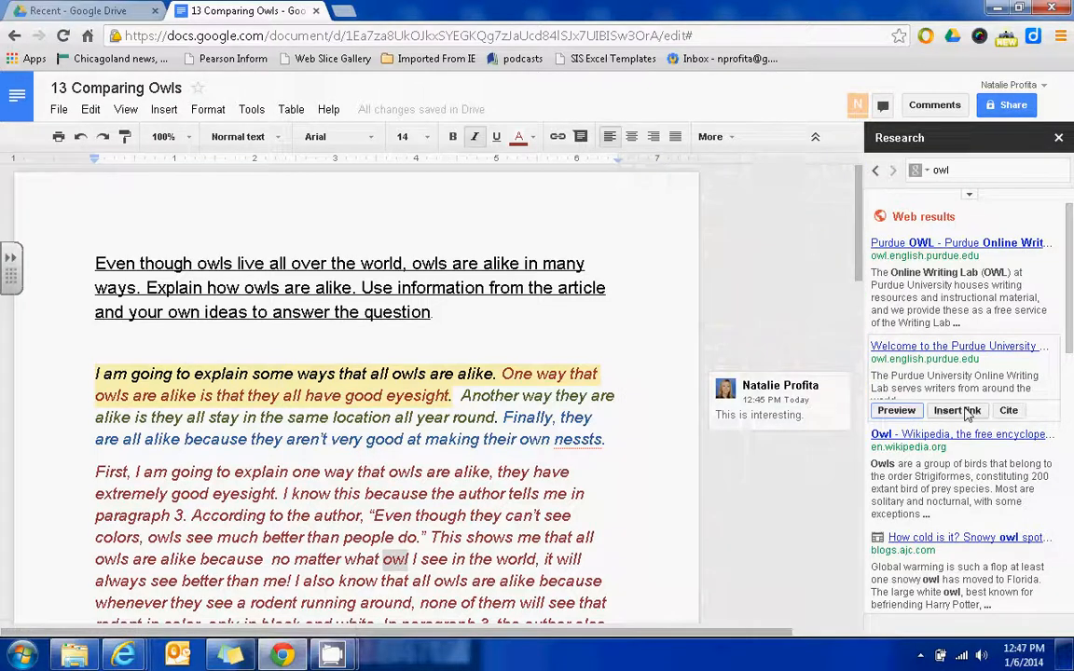
left_click(935, 347)
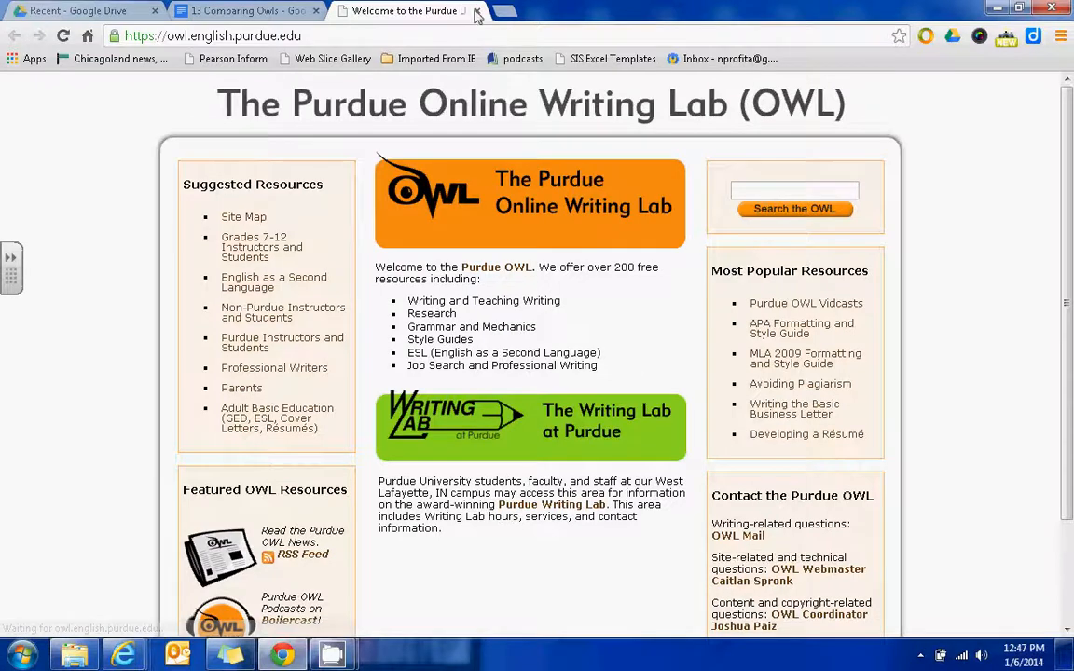
left_click(476, 11)
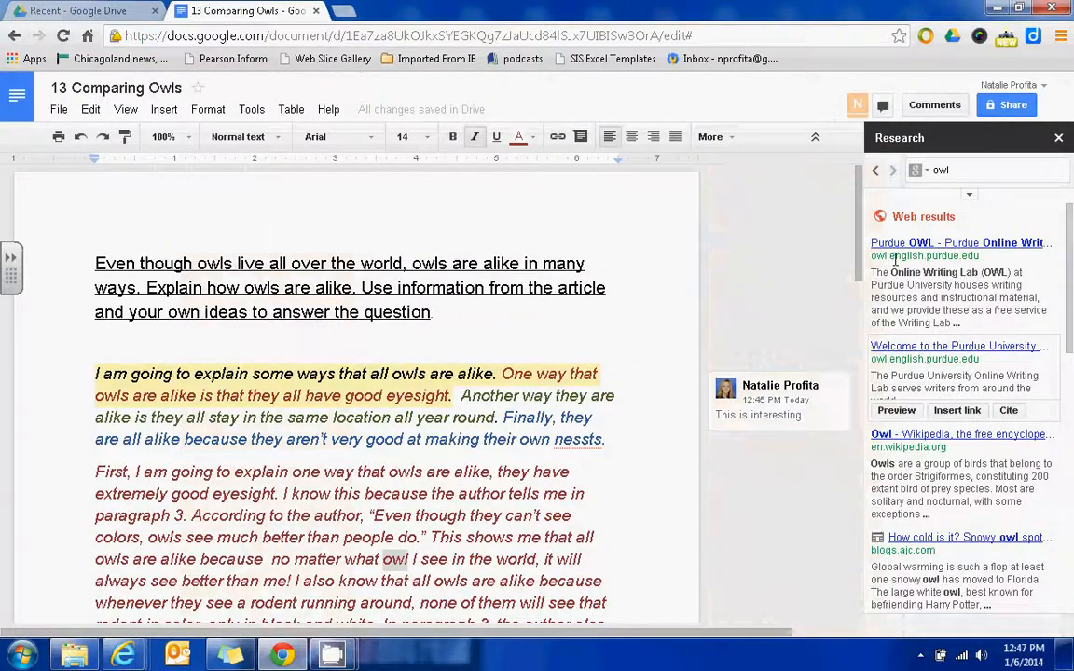
Link the selected word "owl" to the Welcome to the Purdue University Online Writing Lab result and undo the link
left_click(955, 419)
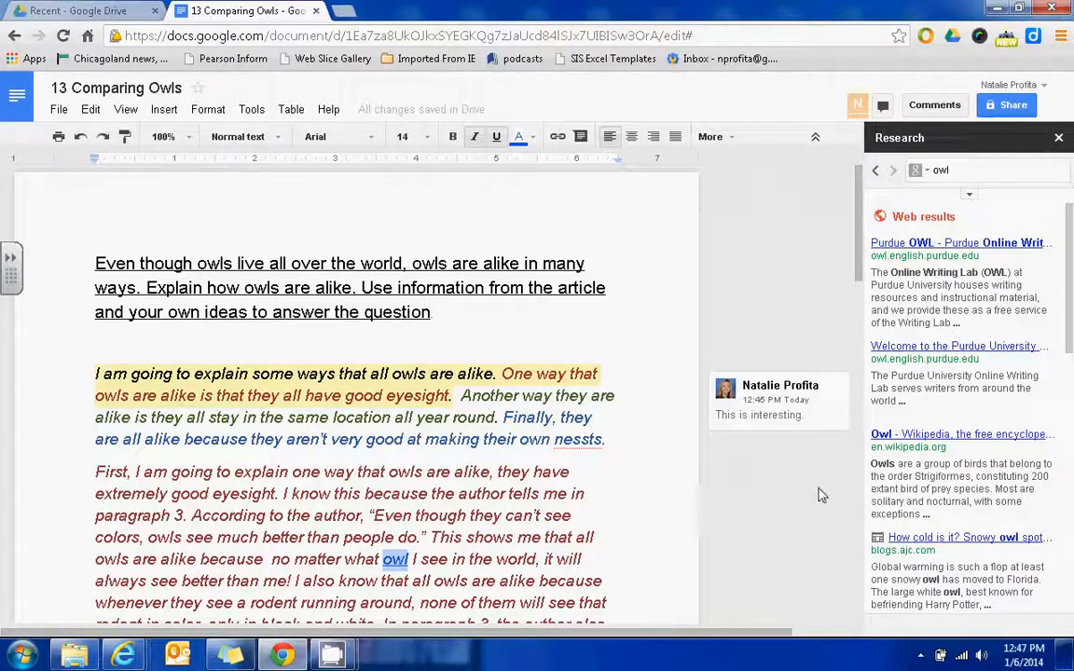
left_click(80, 135)
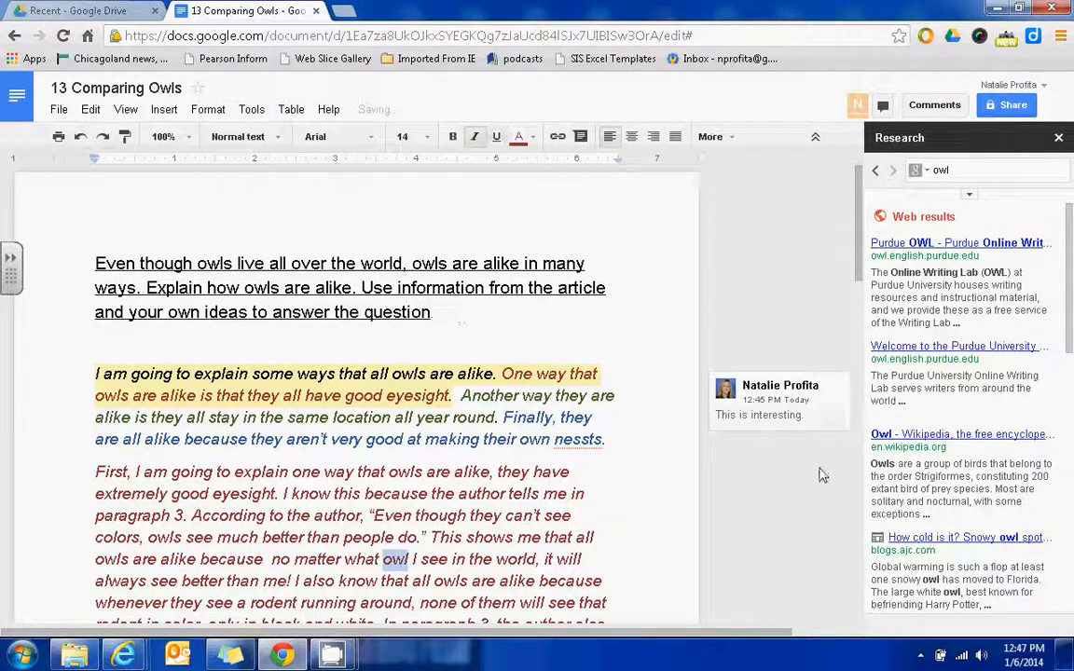
Cite the Welcome to the Purdue University Online Writing Lab result as a footnote on "owl" and check the footnote text
mouse_move(1000, 413)
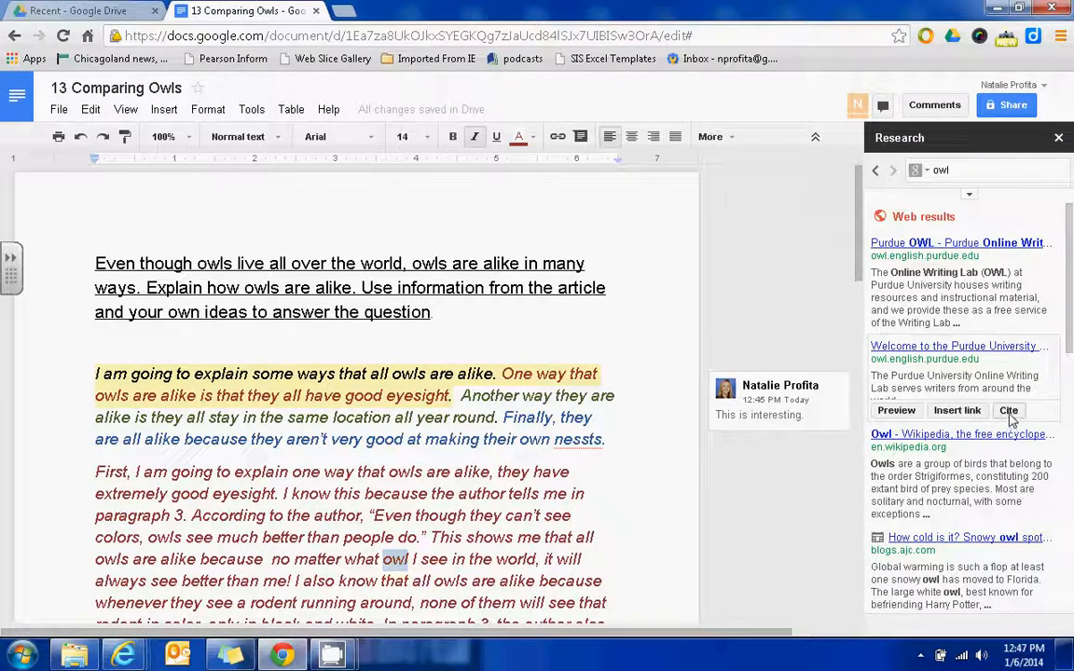
left_click(1010, 416)
left_click_drag(1071, 275, 1070, 399)
mouse_move(858, 252)
left_mouse_down()
mouse_move(859, 472)
mouse_move(857, 270)
left_mouse_up()
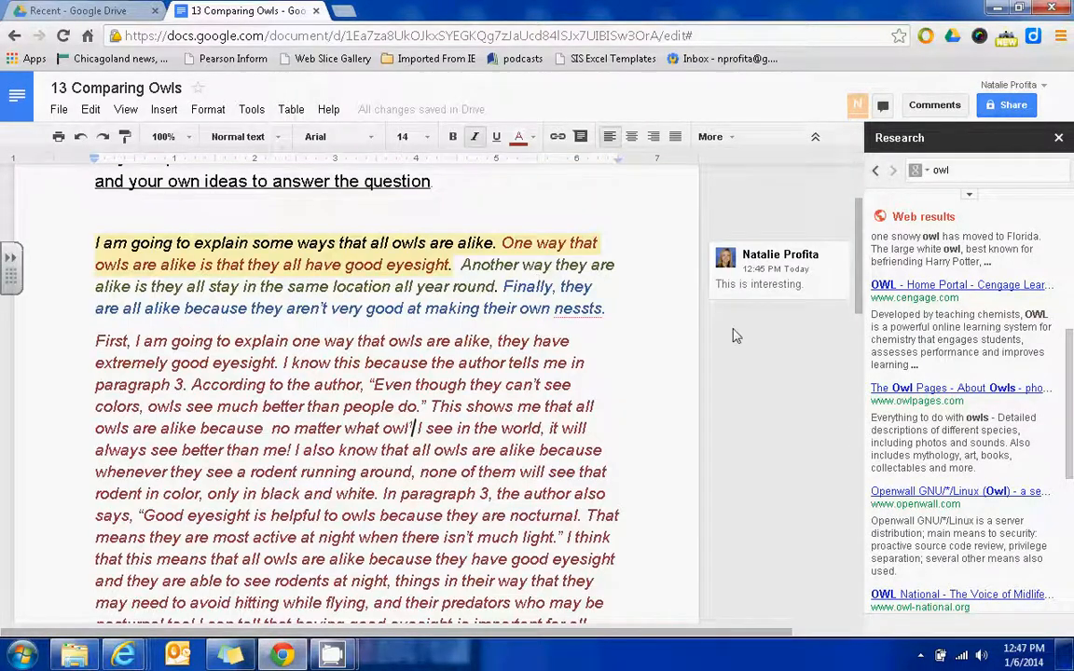
left_click(860, 320)
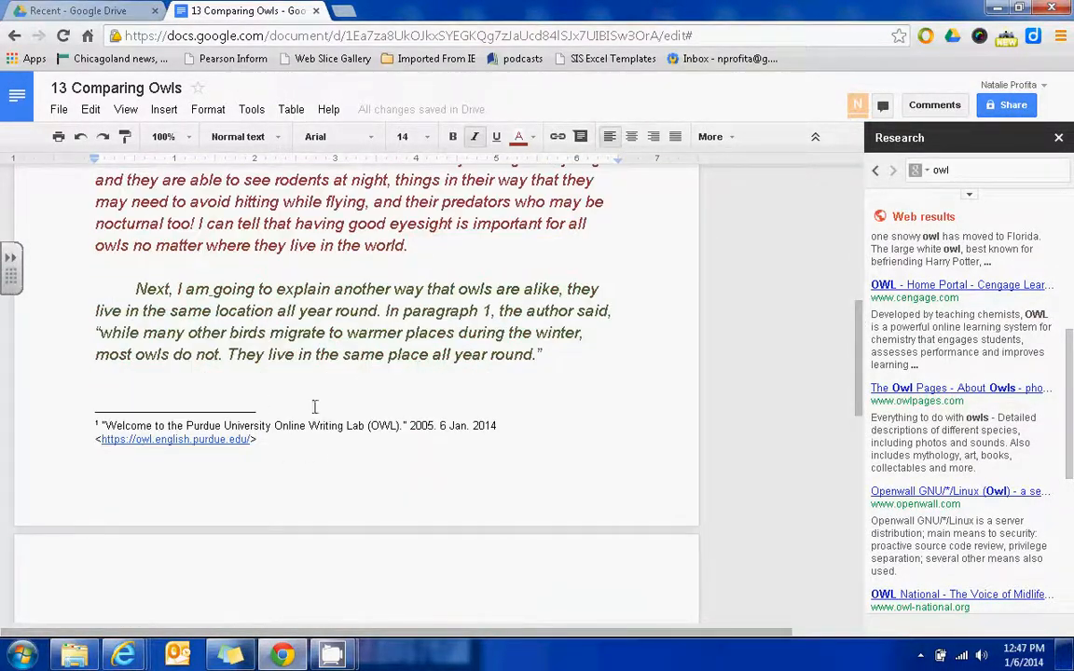
left_click_drag(862, 360, 862, 207)
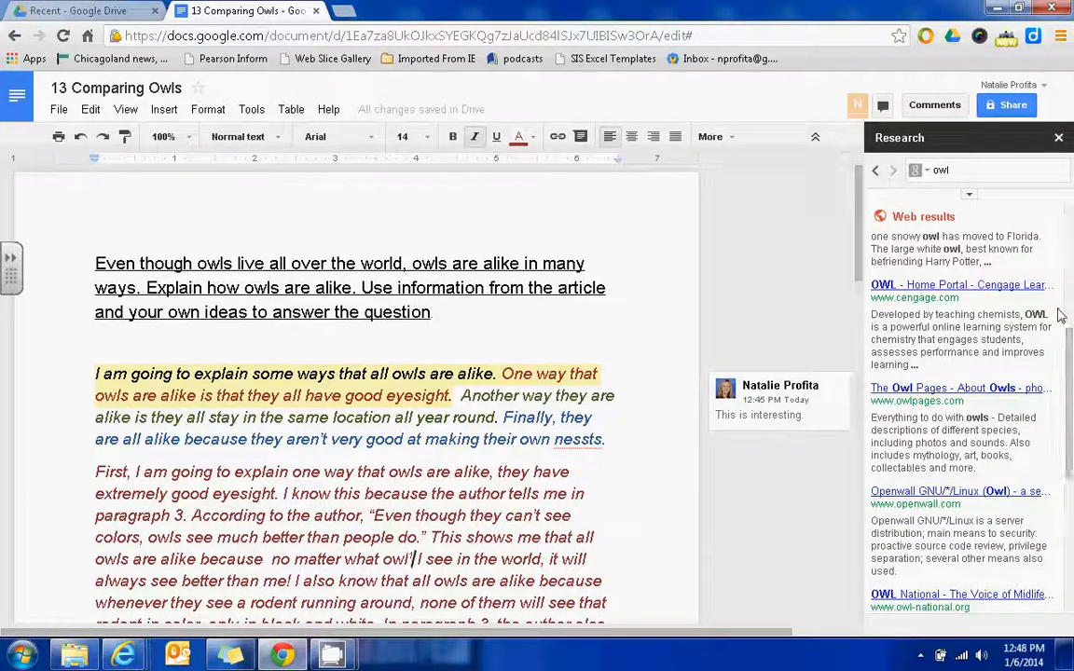
Limit the owl research to images and insert the first barn owl picture after "where they live in the world."
left_click(927, 174)
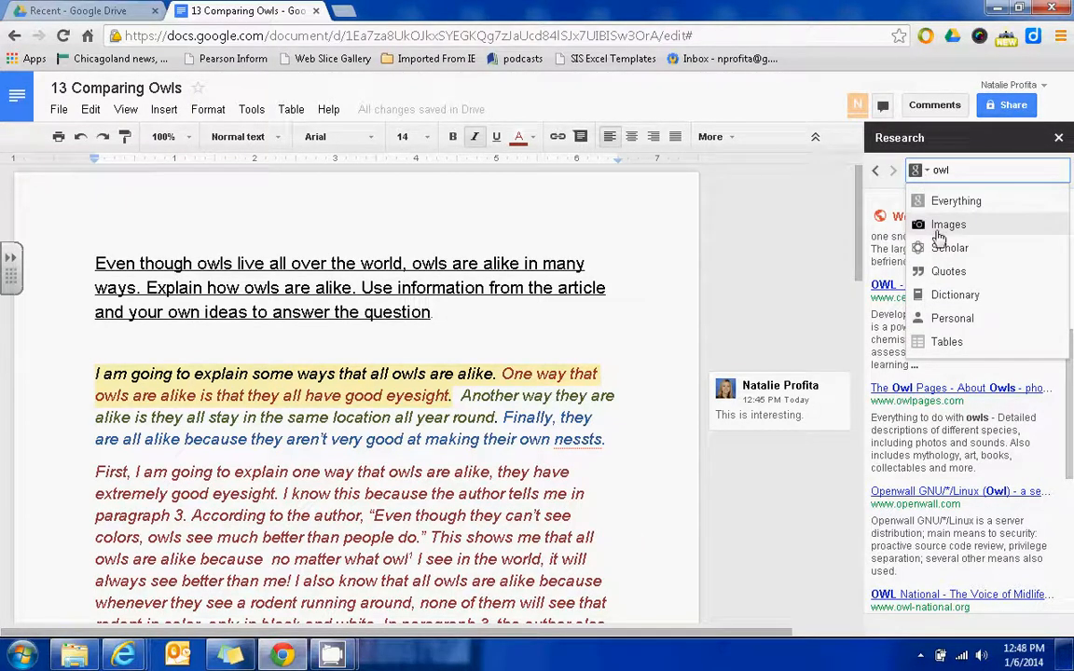
left_click(938, 234)
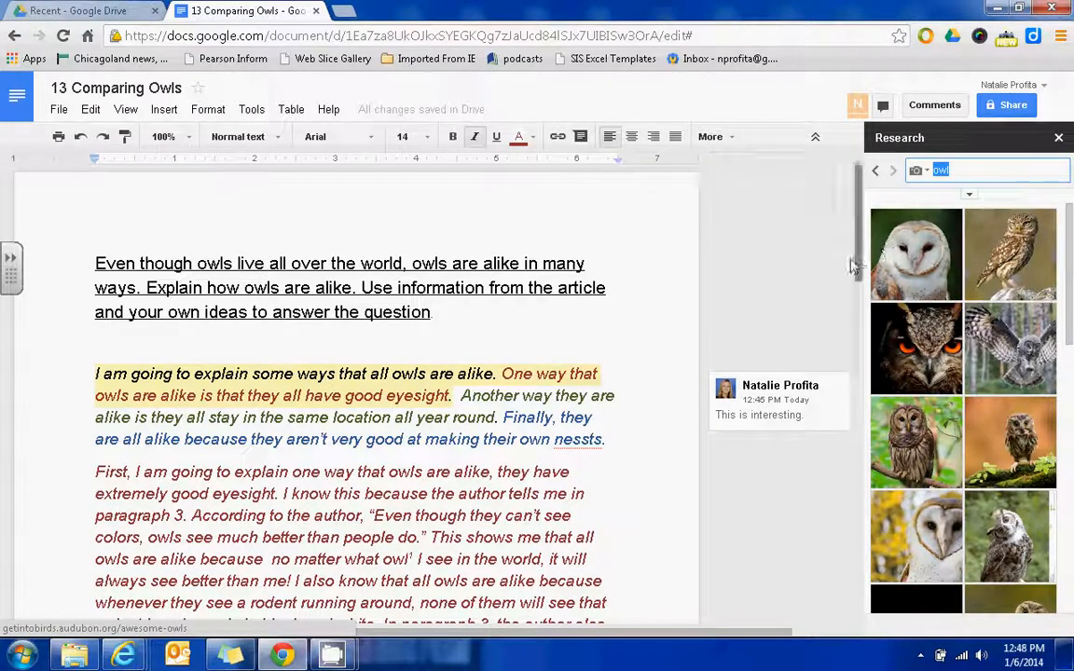
left_click_drag(856, 224, 844, 385)
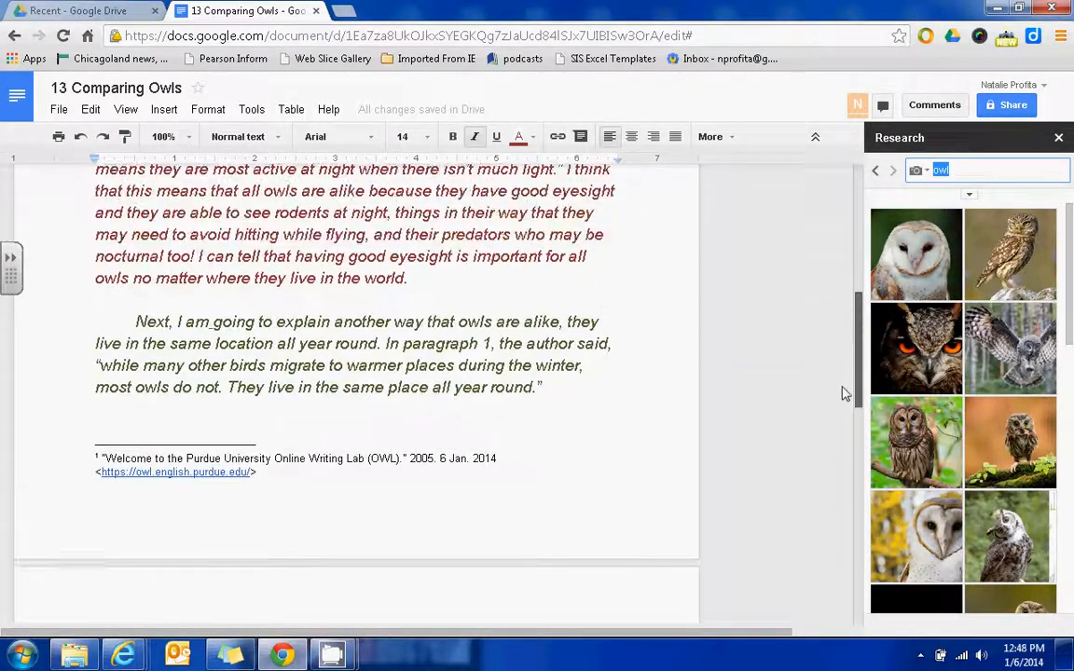
right_click(1072, 258)
left_click_drag(1070, 254, 1070, 267)
left_click_drag(917, 228, 508, 286)
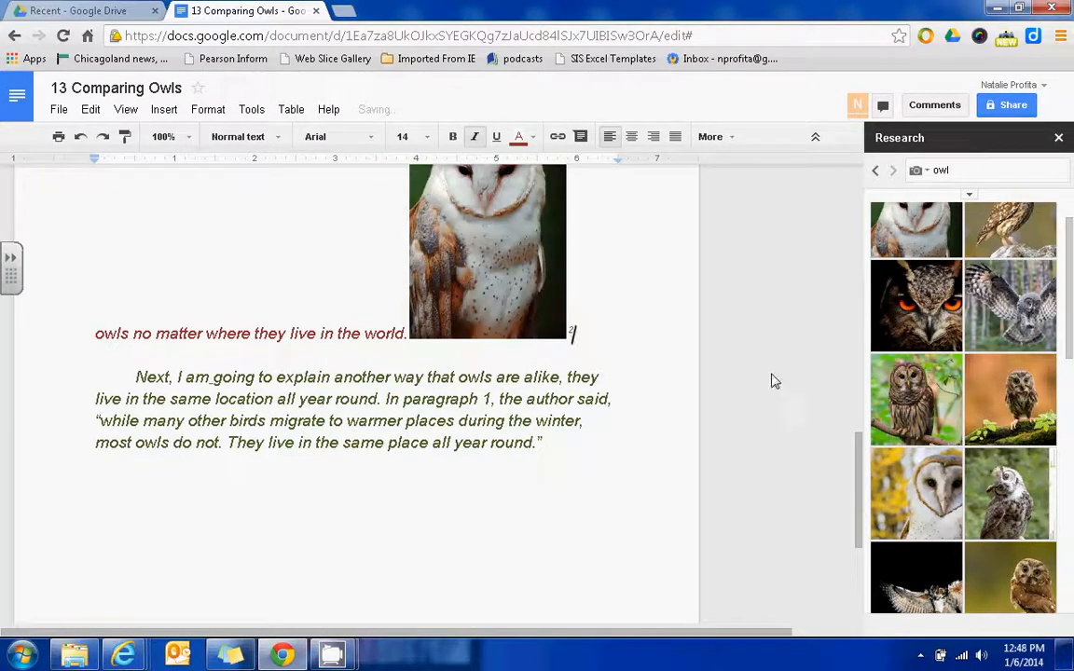
Select the inserted barn owl picture and try to resize it
scroll(508, 286, "up", 1)
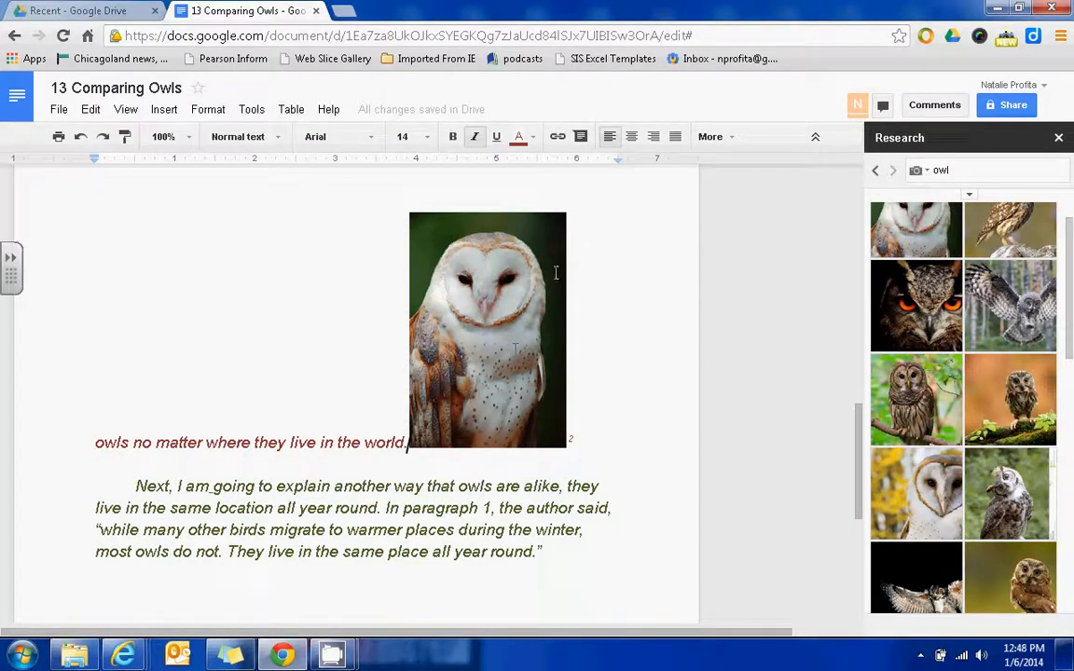
double_click(563, 215)
left_click(564, 216)
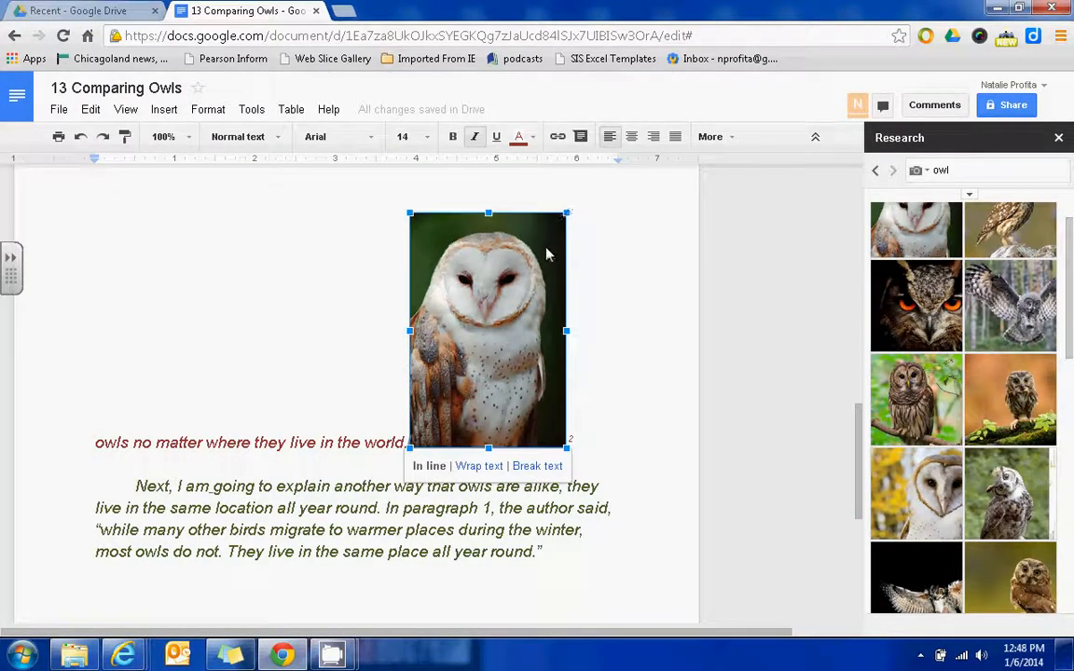
left_click(557, 233)
left_click(560, 224)
left_click(569, 212)
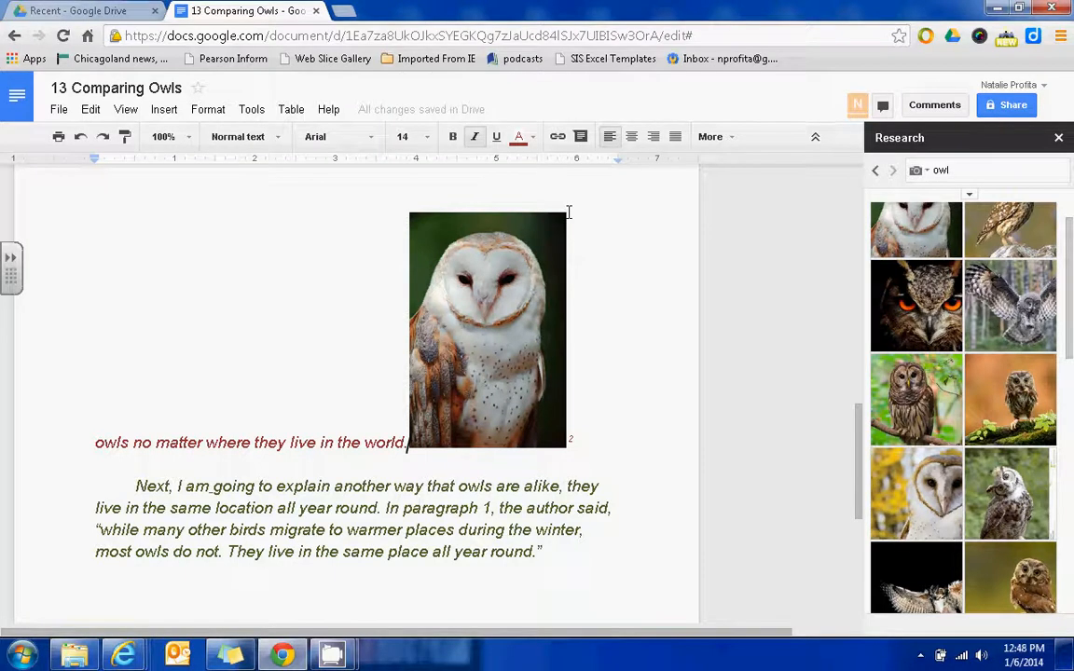
left_click(562, 221)
left_click(544, 243)
left_click(552, 433)
left_click(550, 428)
left_click(461, 424)
left_click(462, 432)
left_click(460, 442)
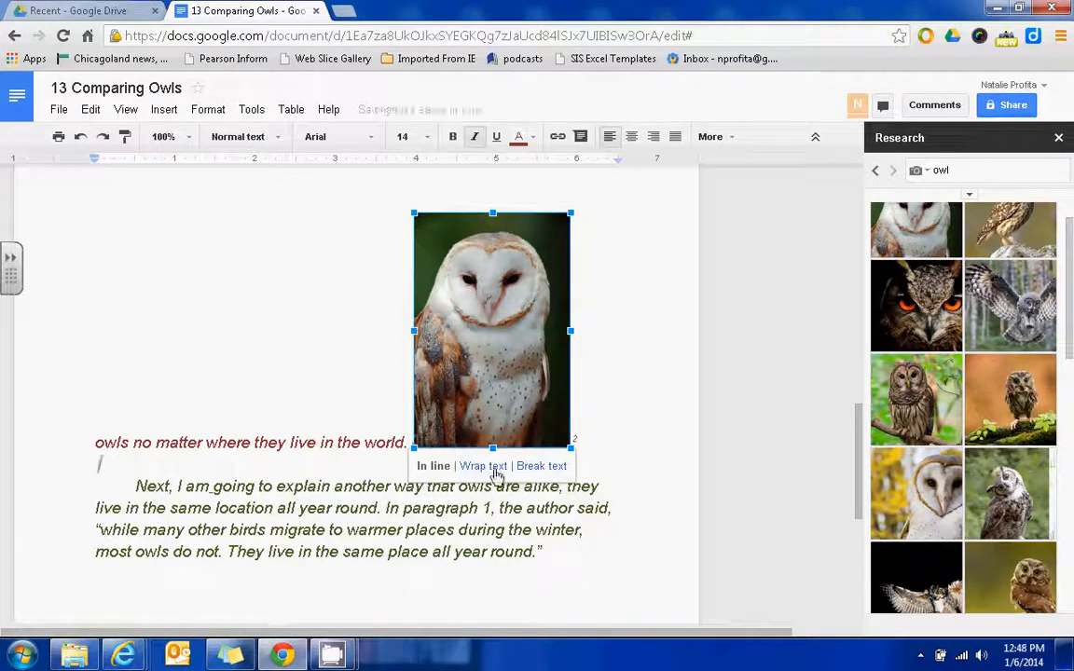
left_click(496, 453)
left_click(494, 447)
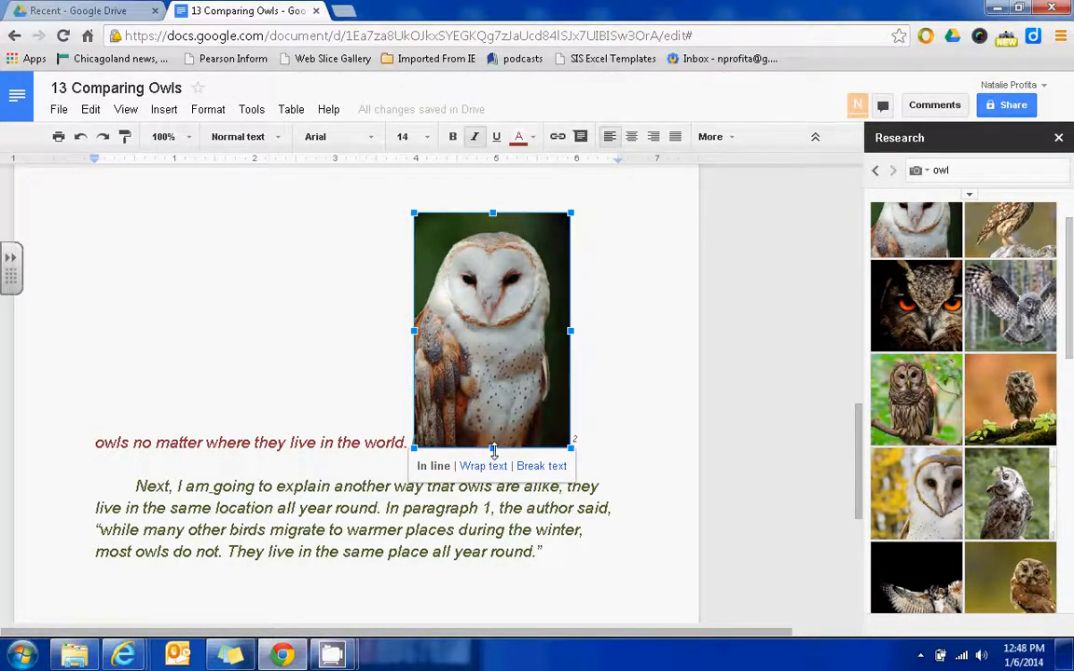
left_click(495, 404)
Check the barn owl picture's source footnote at the end of the document and return to the beginning
left_click_drag(854, 489, 309, 630)
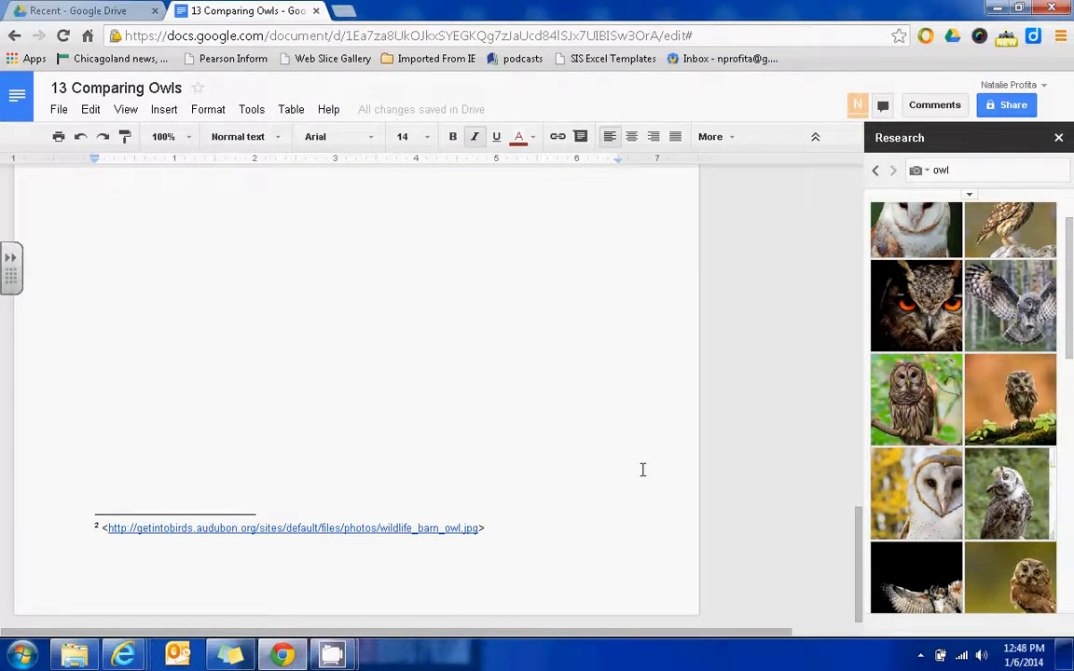
left_click_drag(859, 586, 860, 233)
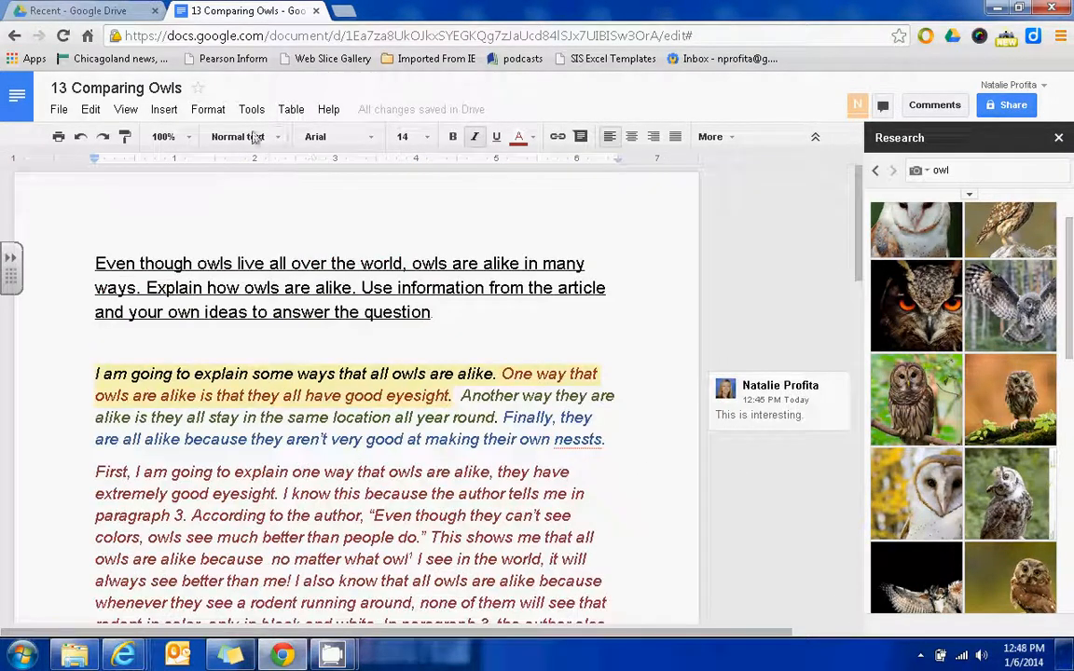
Look up the dictionary definition of "world" with the Define tool
left_click(253, 109)
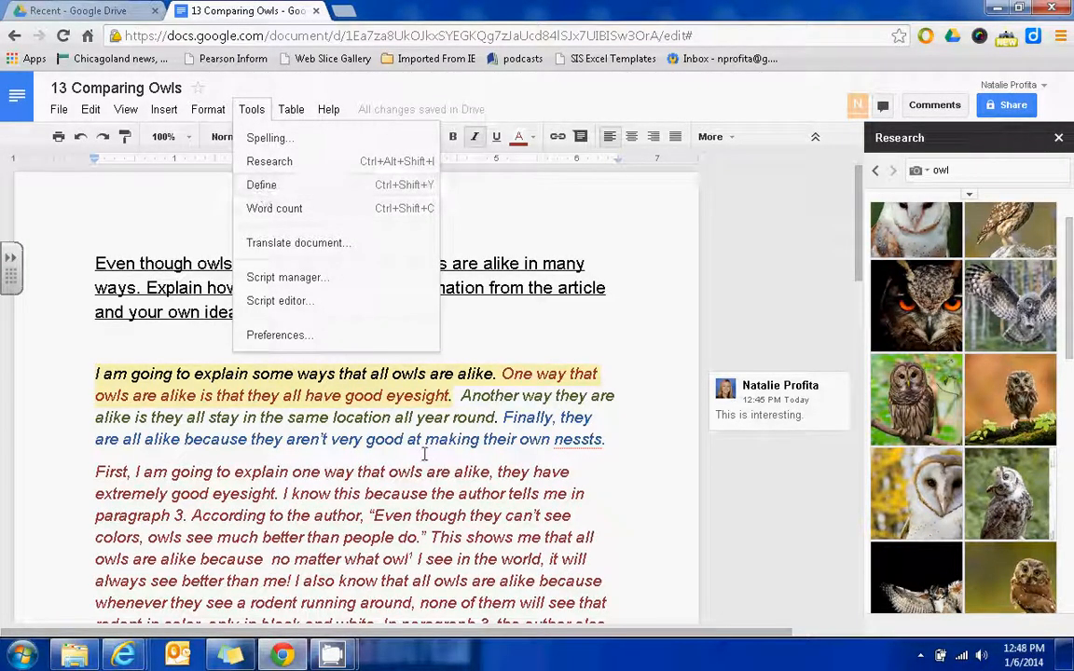
left_click(258, 197)
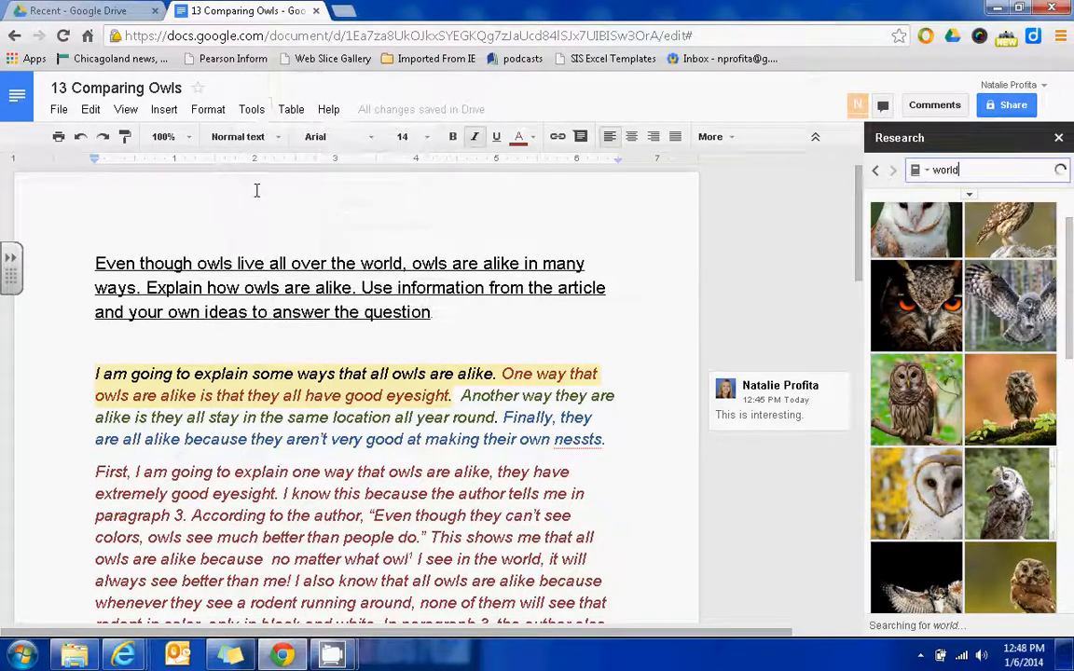